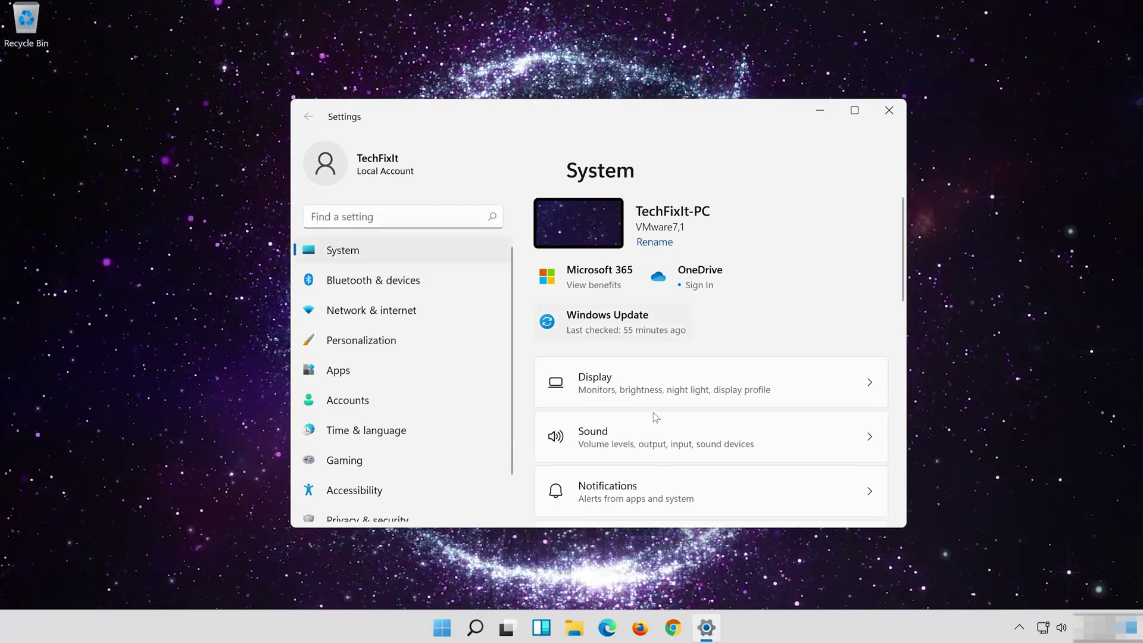
- Open the list of other troubleshooters in the system's Troubleshoot settings
scroll(655, 418, "down", 10)
scroll(647, 422, "down", 2)
scroll(648, 424, "up", 3)
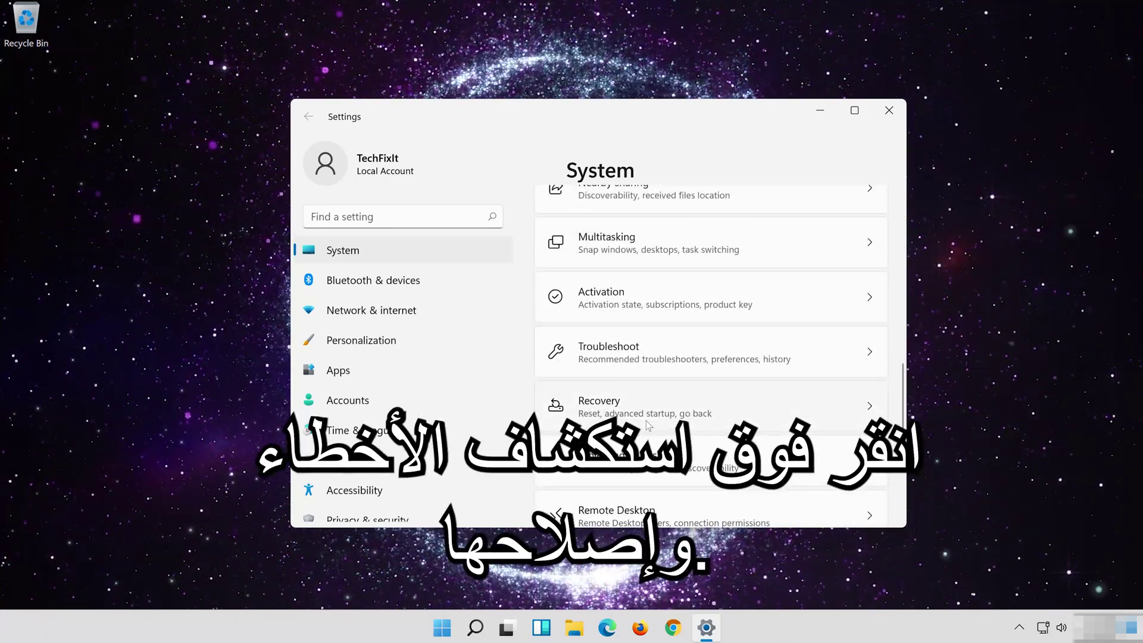
left_click(710, 356)
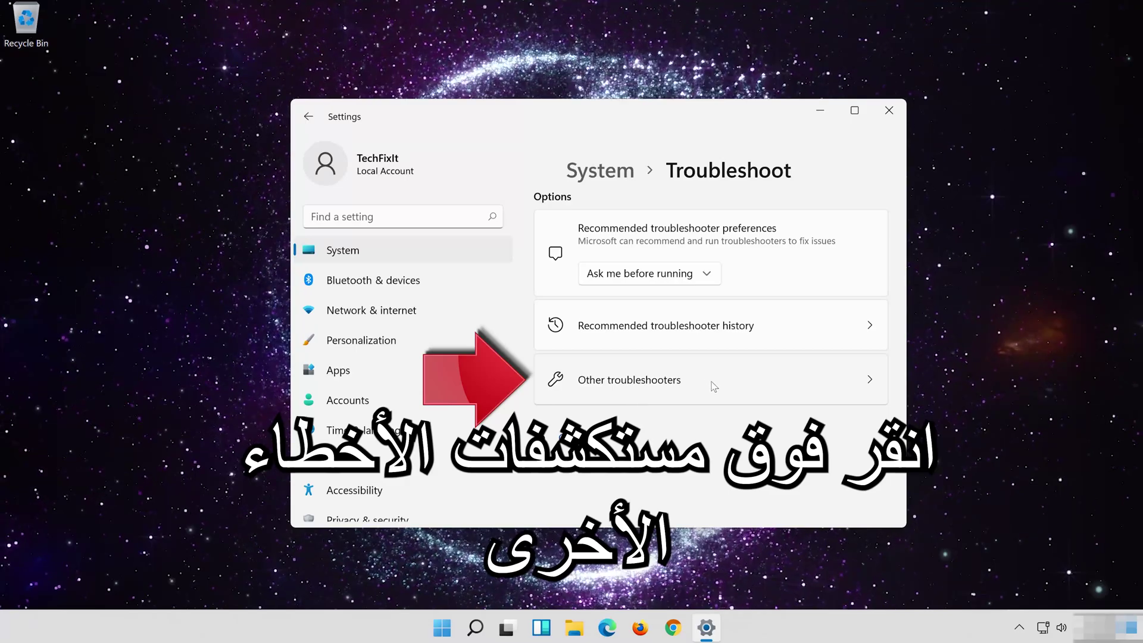
left_click(717, 384)
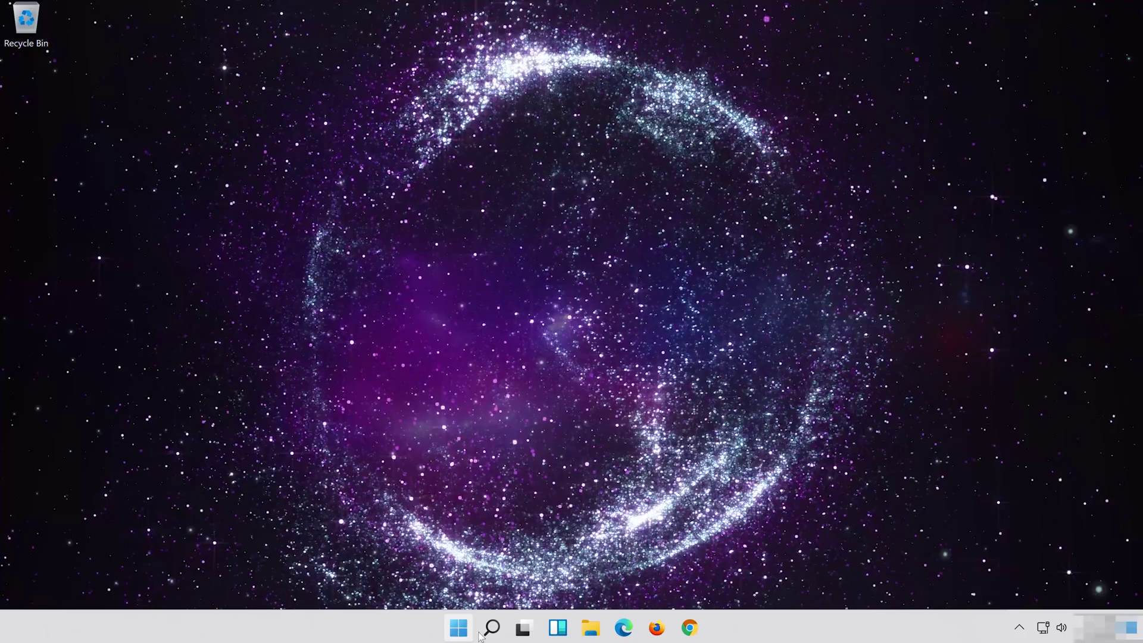
- Search Windows for "device manager", open Device Manager and move its window to the middle of the desktop
left_click(487, 631)
type("device manager")
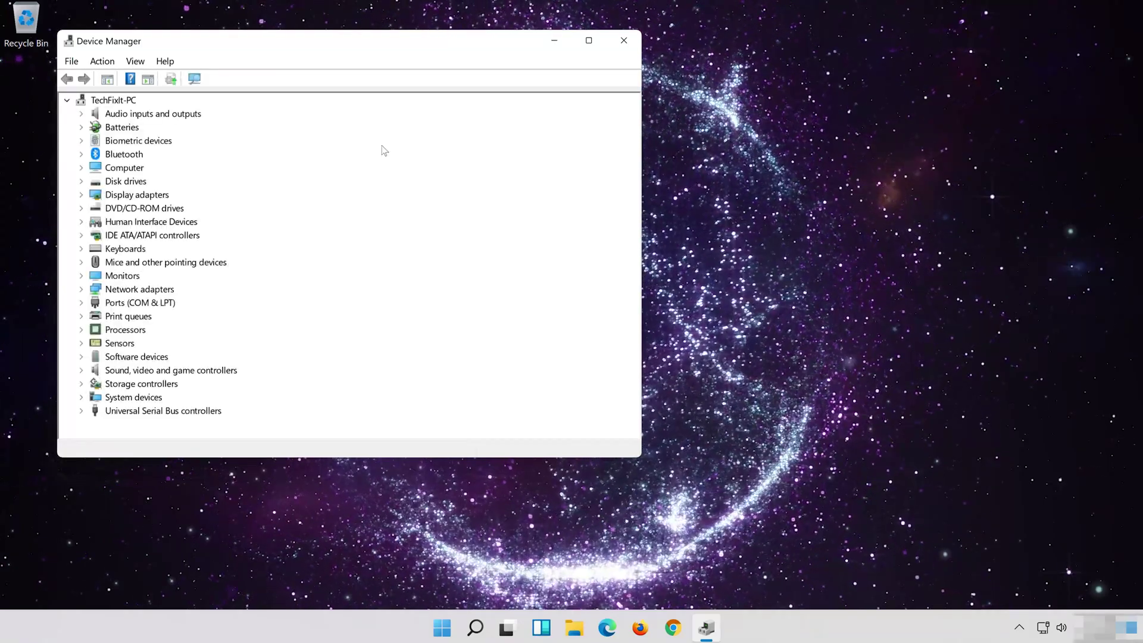
left_click_drag(265, 47, 561, 92)
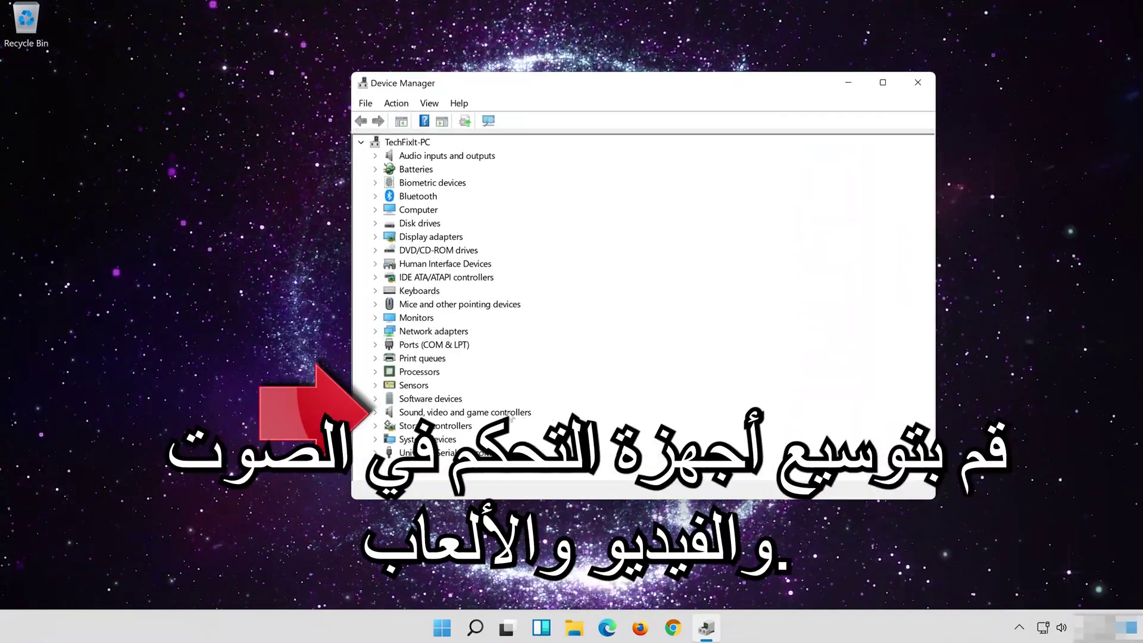
- Show the driver properties of the High Definition Audio Device under Sound, video and game controllers
left_click(376, 413)
left_click(510, 427)
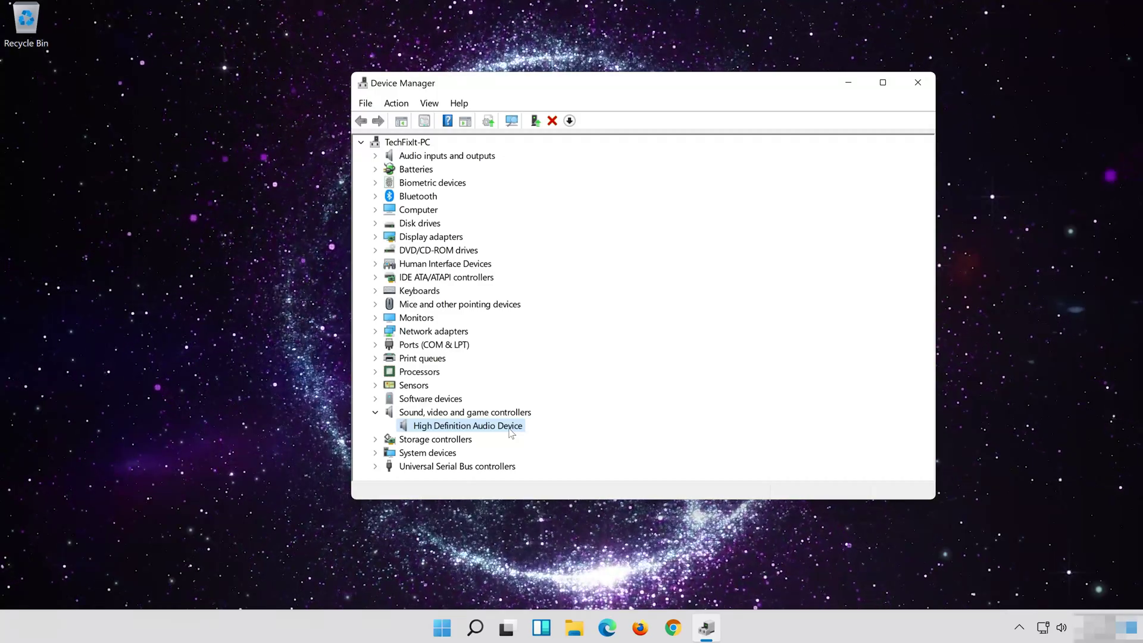
right_click(511, 429)
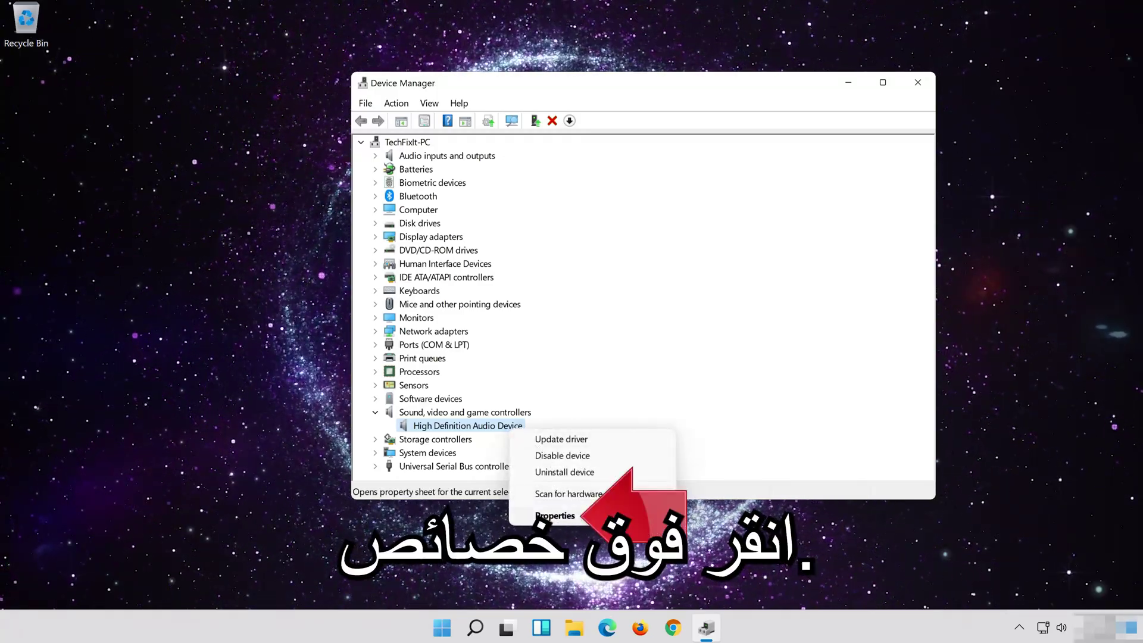
left_click(599, 515)
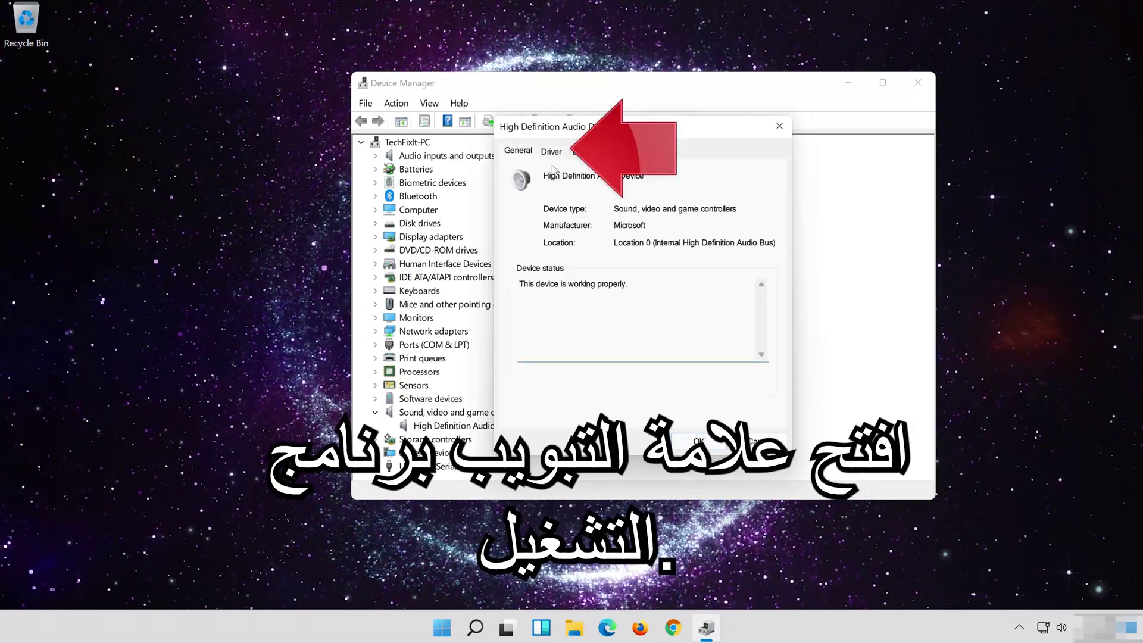
left_click(551, 151)
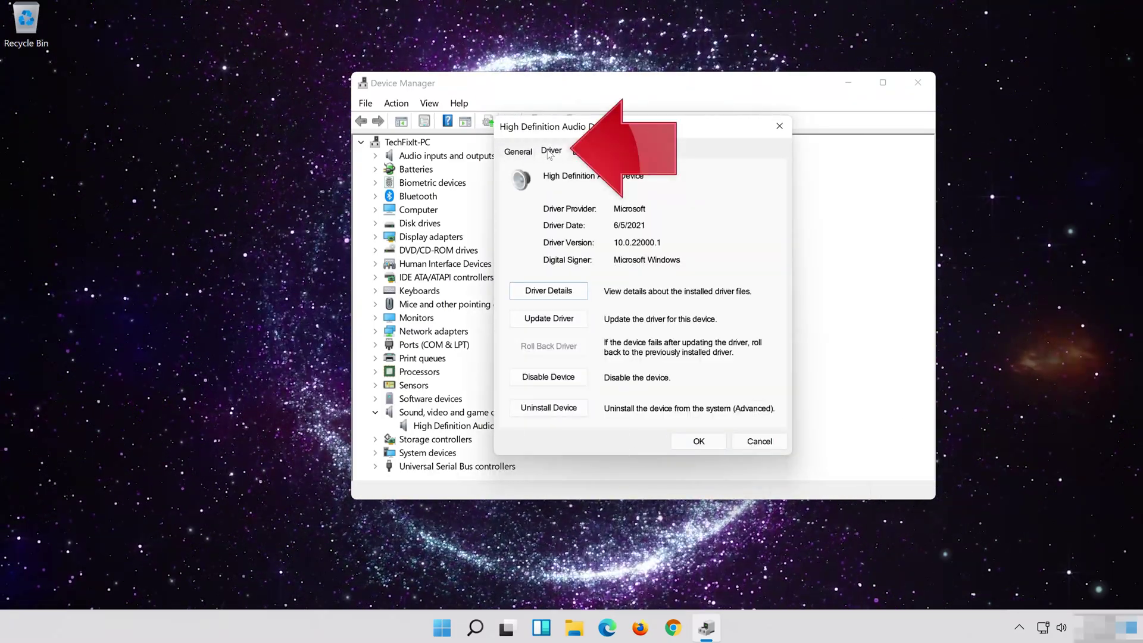
- Update the audio driver manually by installing High Definition Audio Device from the list of available drivers on the computer, accepting the compatibility warning
left_click(552, 326)
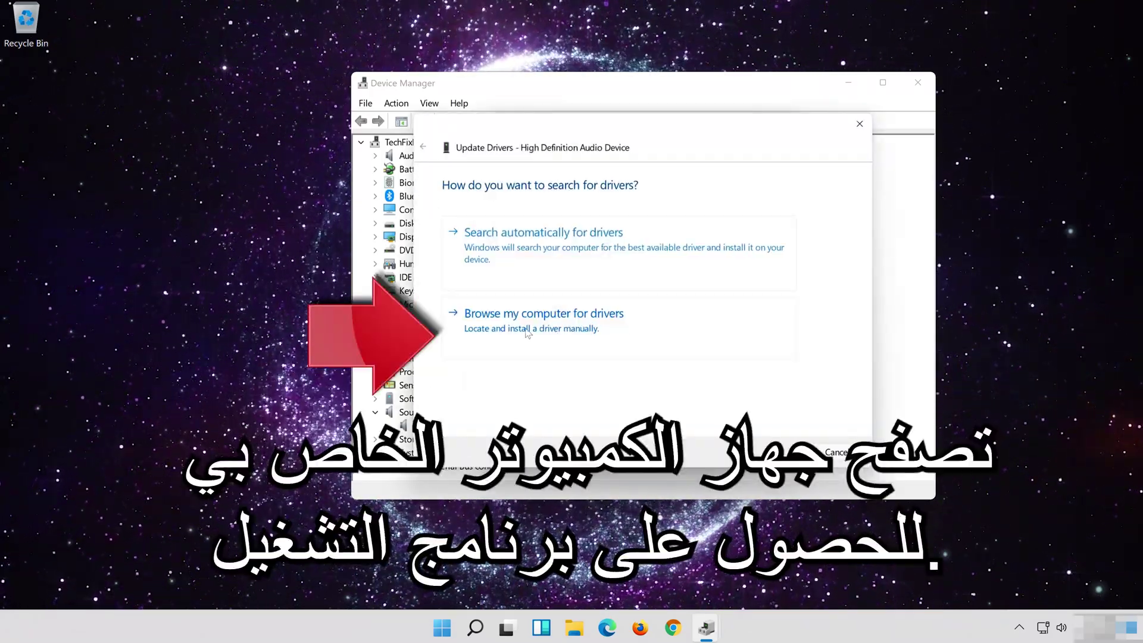
left_click(616, 329)
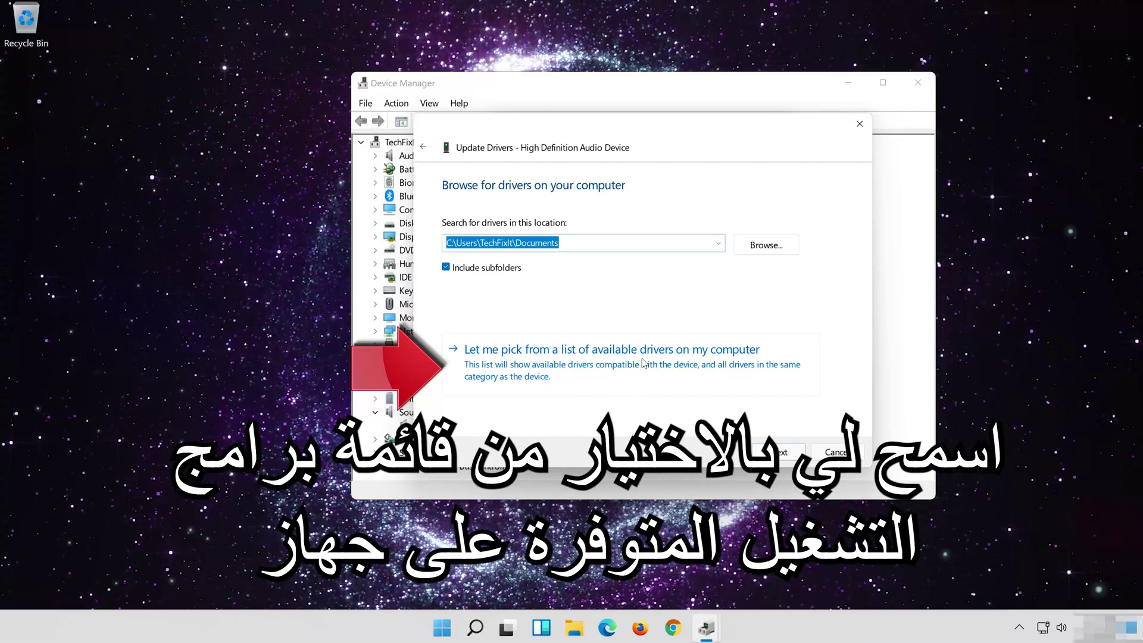
left_click(563, 377)
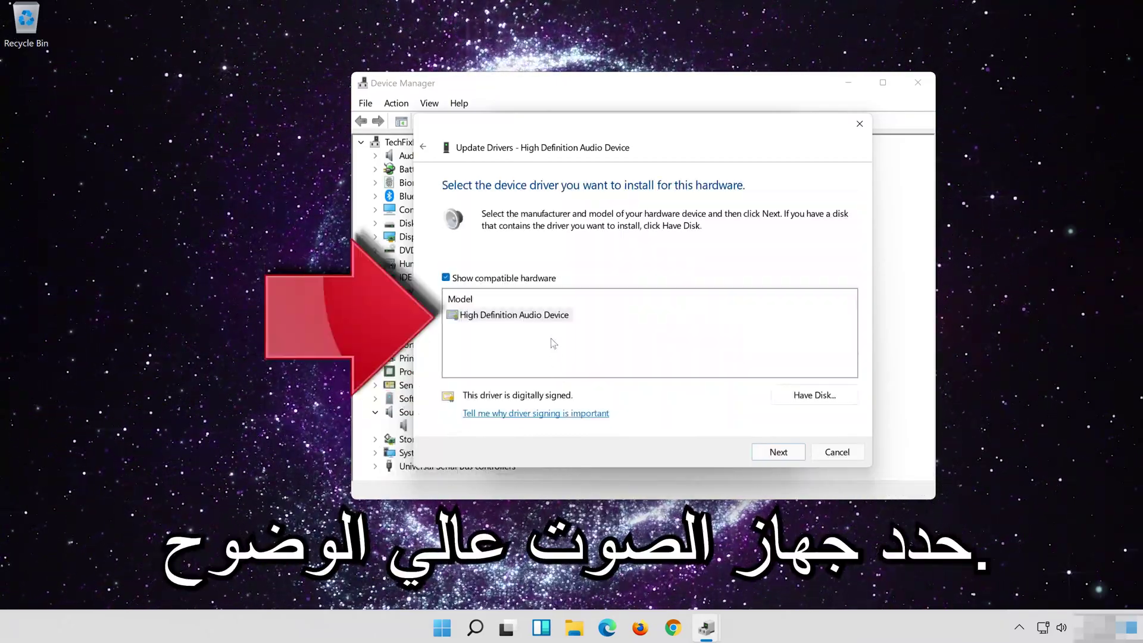
left_click(537, 317)
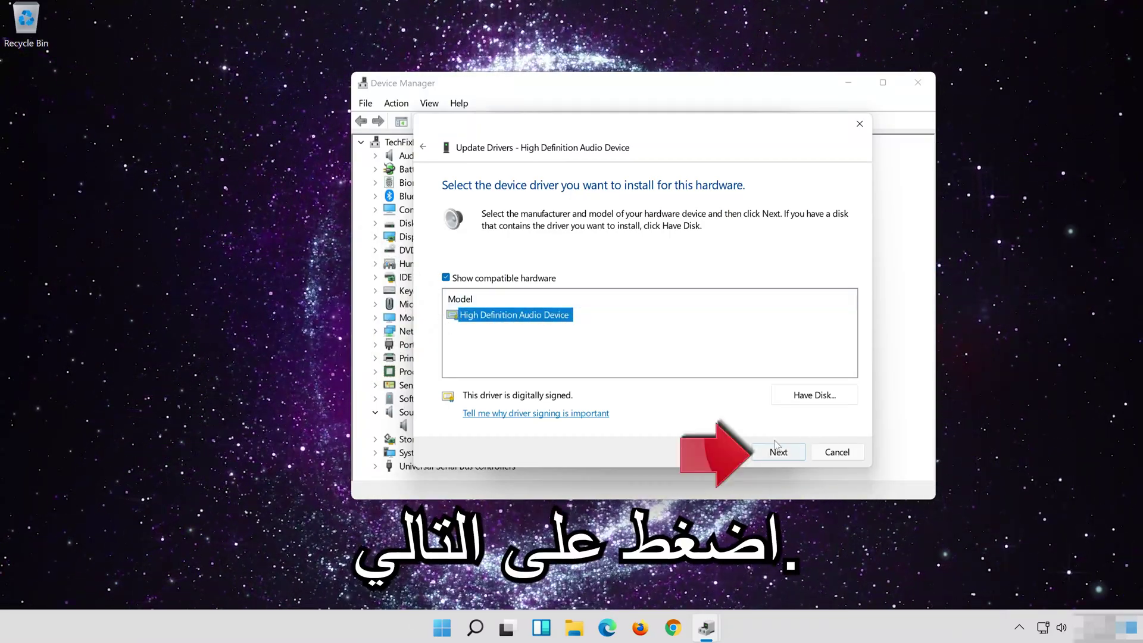
left_click(791, 456)
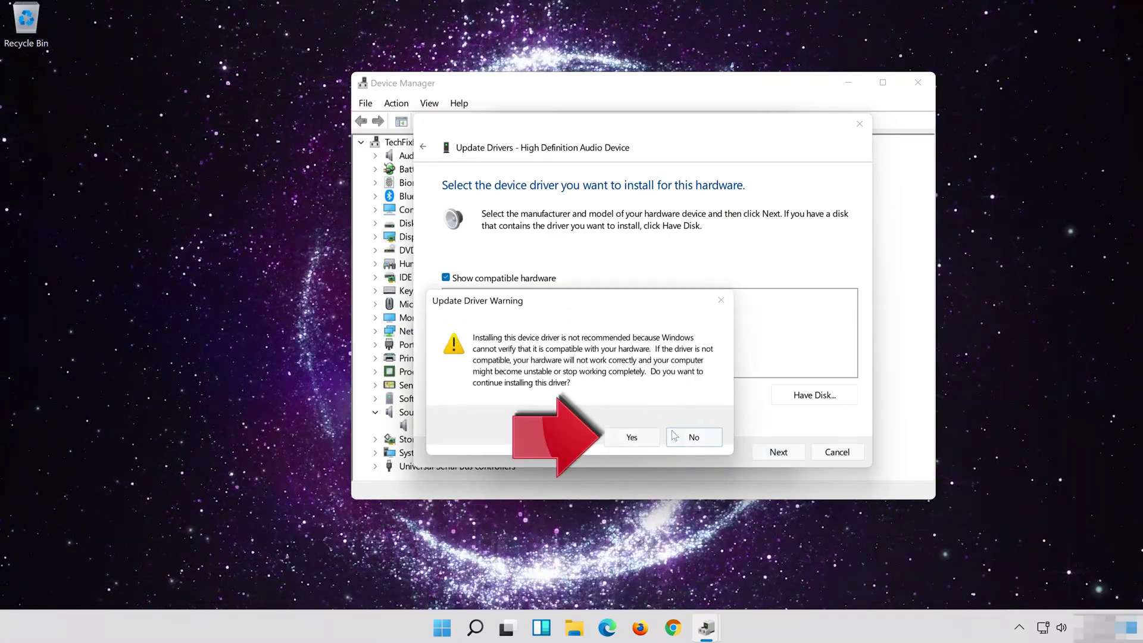
left_click(632, 438)
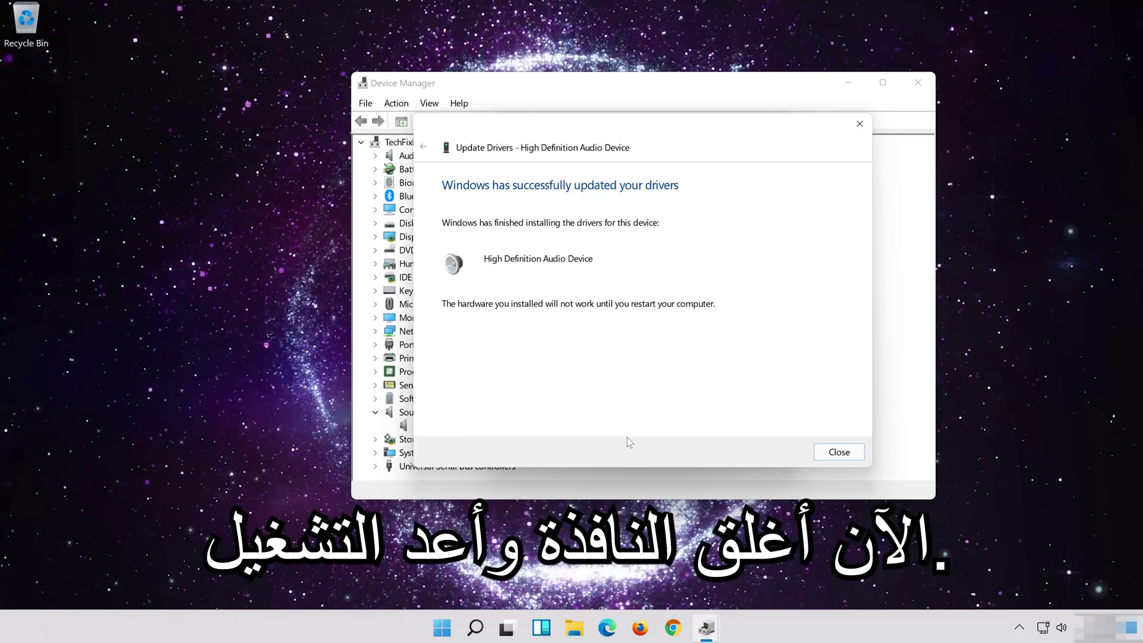
- Close the driver update wizard and device properties, and agree to restart the computer
left_click(840, 452)
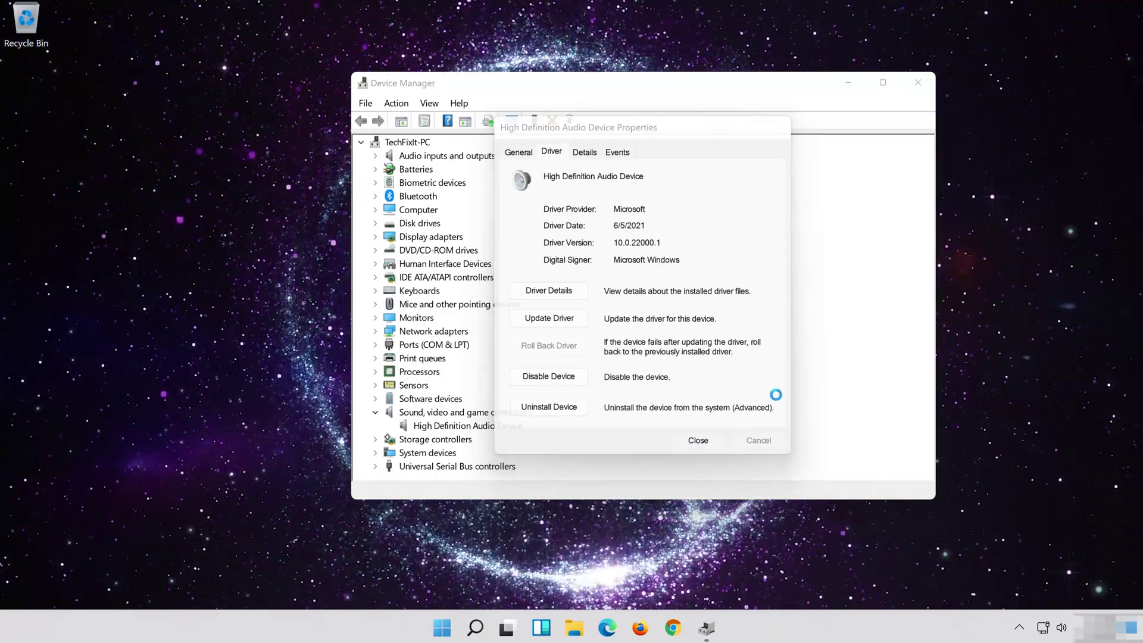
left_click(699, 441)
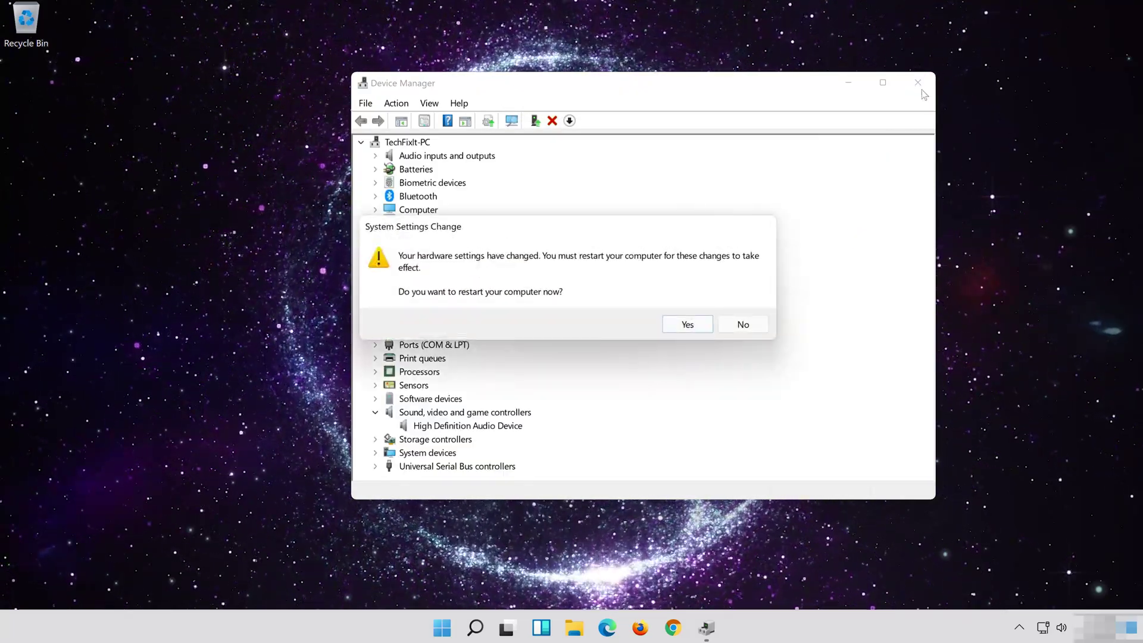
left_click(687, 327)
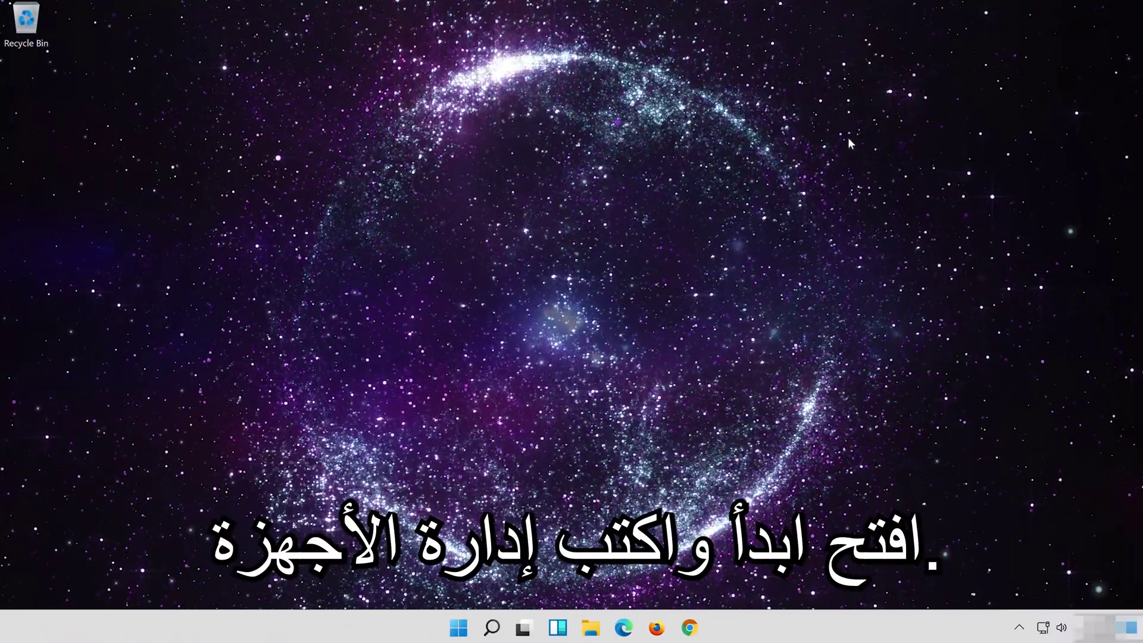
- Reopen Device Manager through a search for "device manager" and place its window near the middle of the desktop
left_click(483, 634)
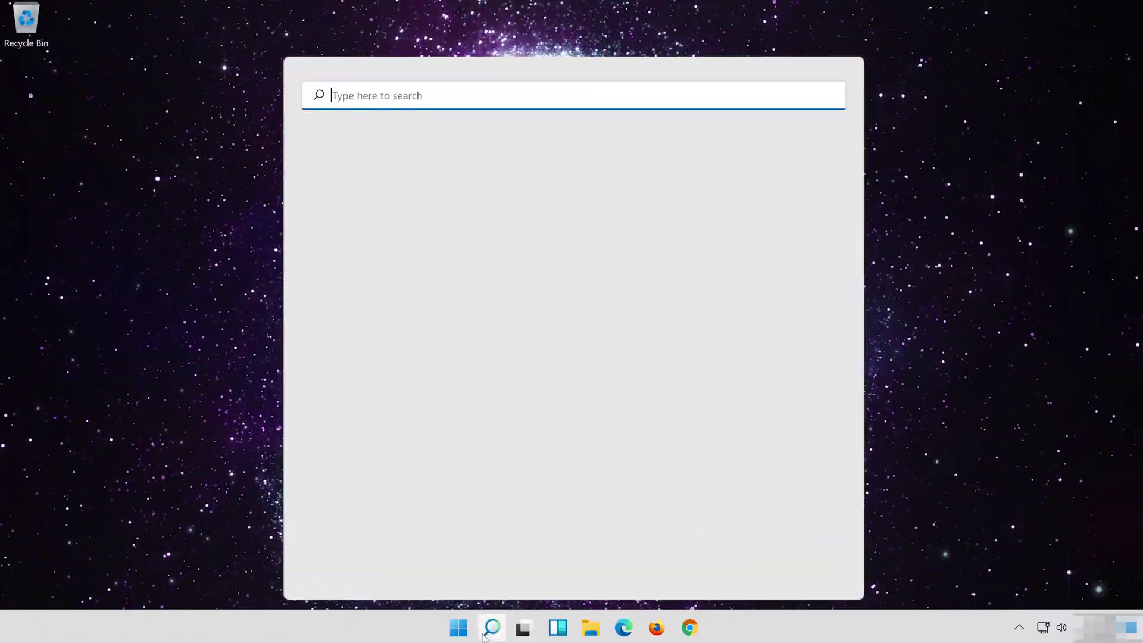
type("device mana")
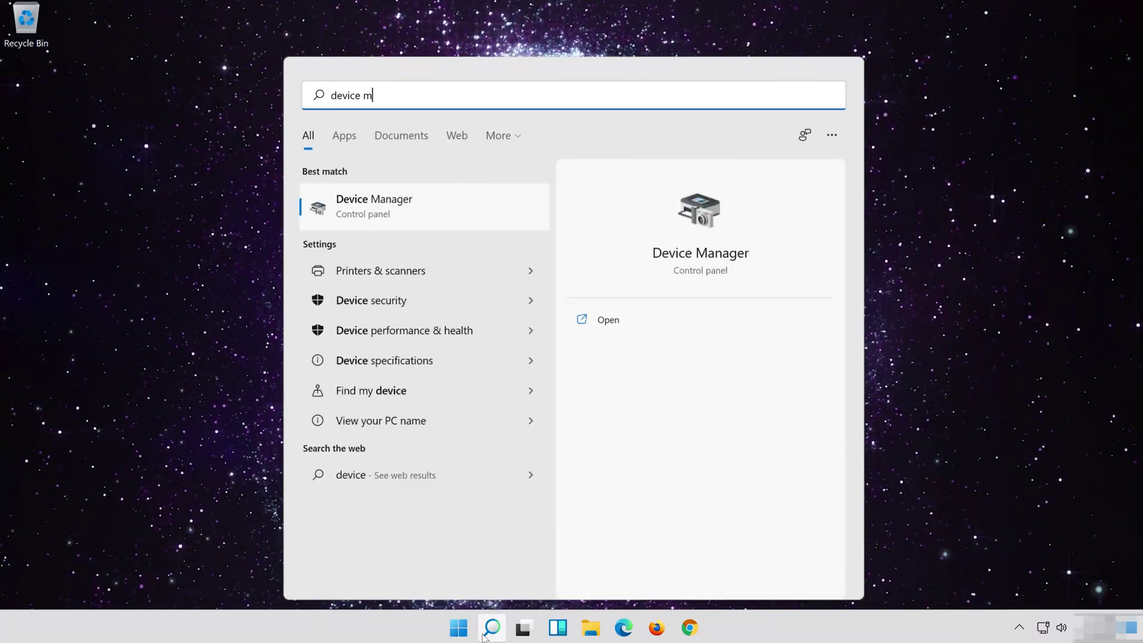
type("ger")
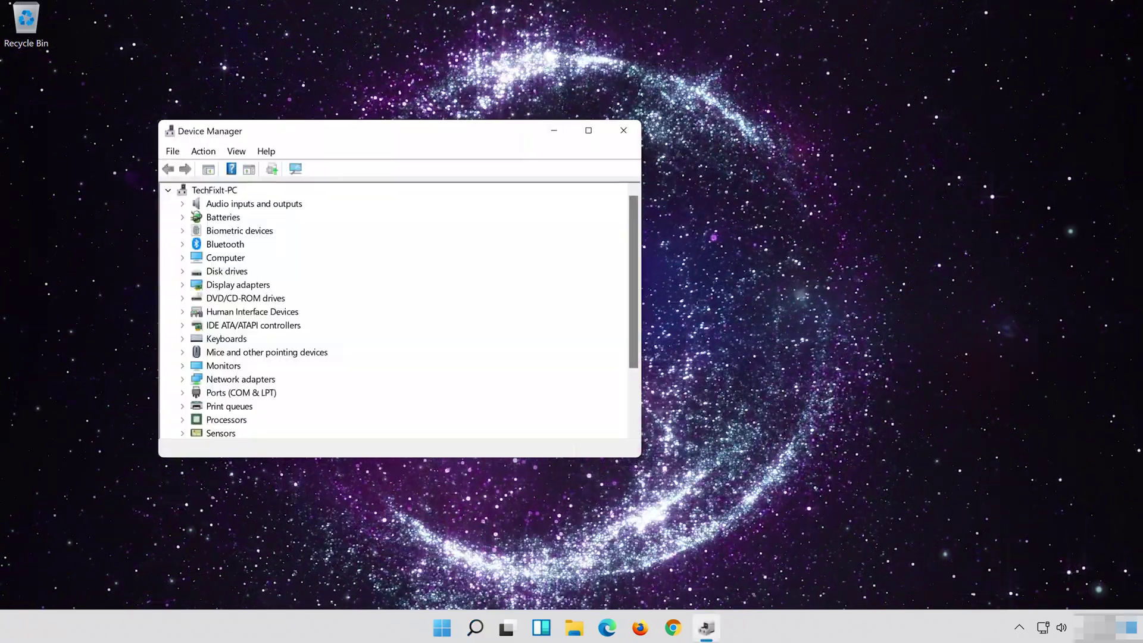
left_click_drag(357, 131, 611, 137)
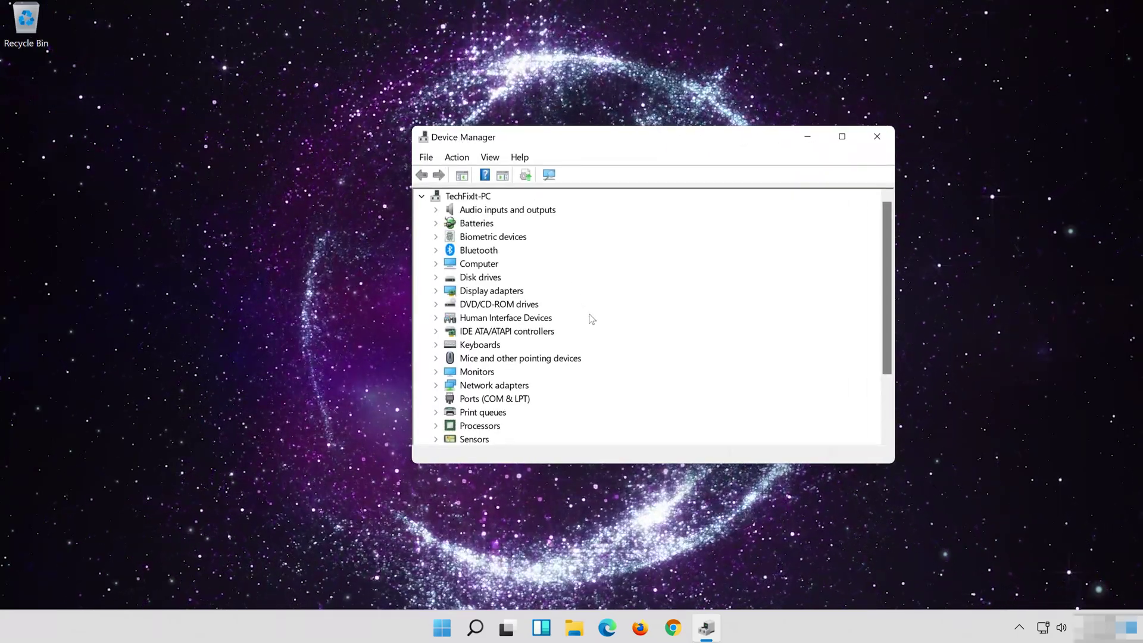
- Uninstall the High Definition Audio Device under Sound, video and game controllers through its driver properties
scroll(593, 320, "down", 2)
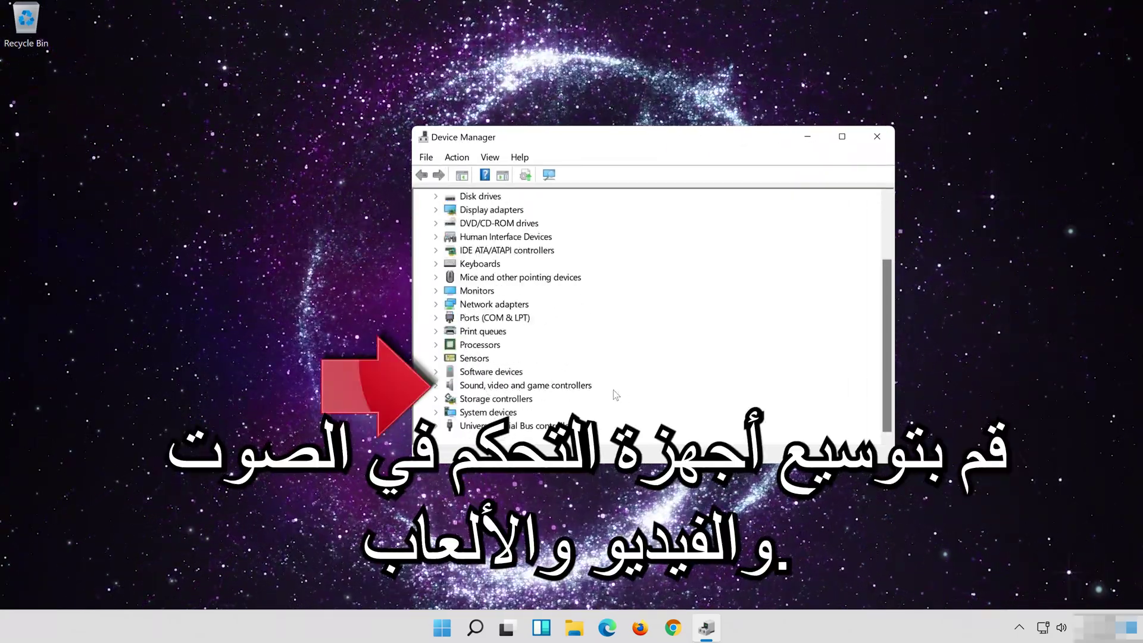
double_click(570, 385)
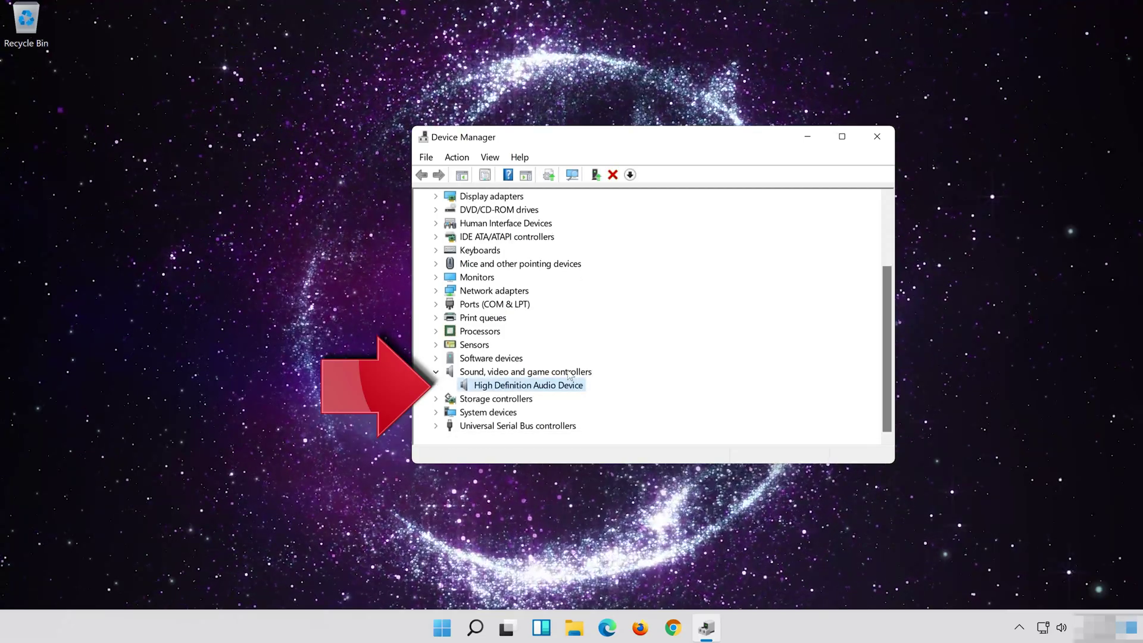
right_click(527, 390)
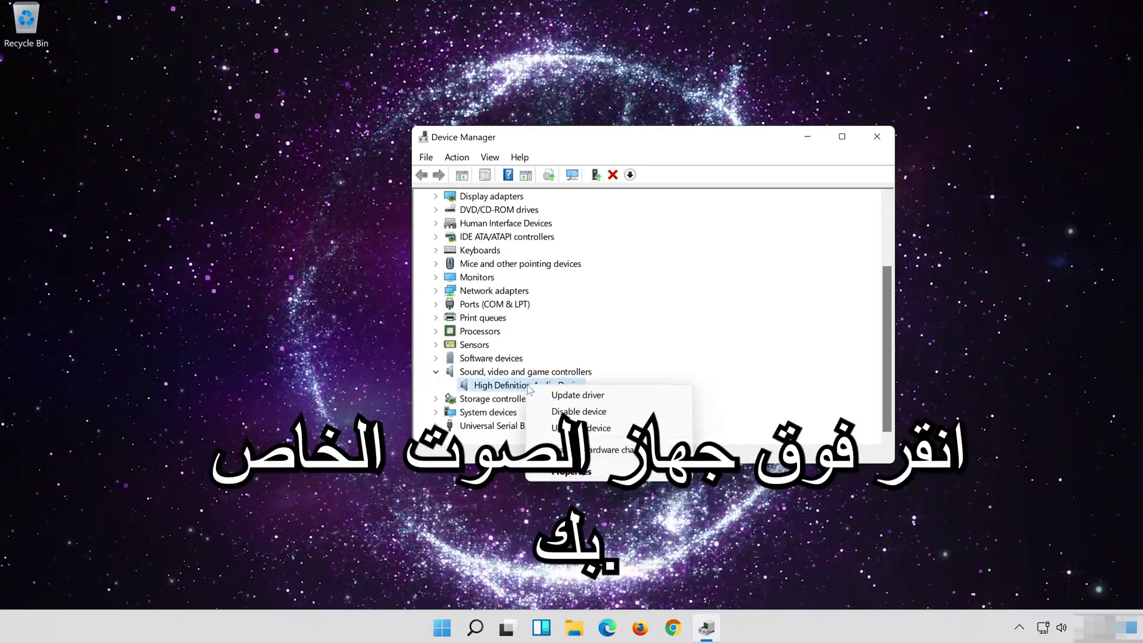
left_click(572, 474)
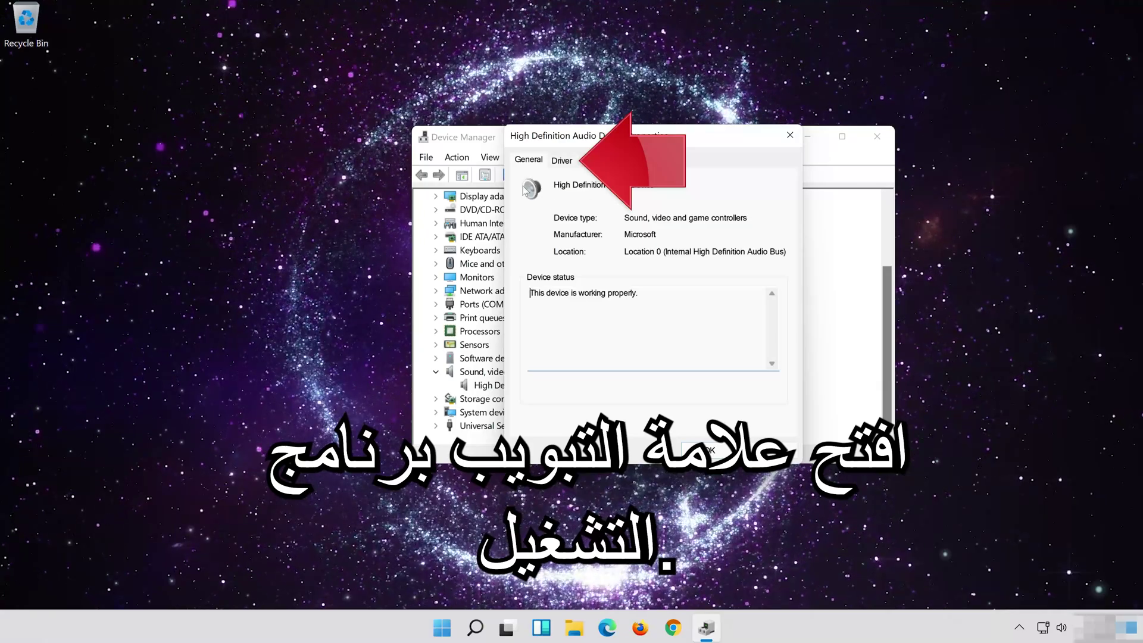
left_click(557, 162)
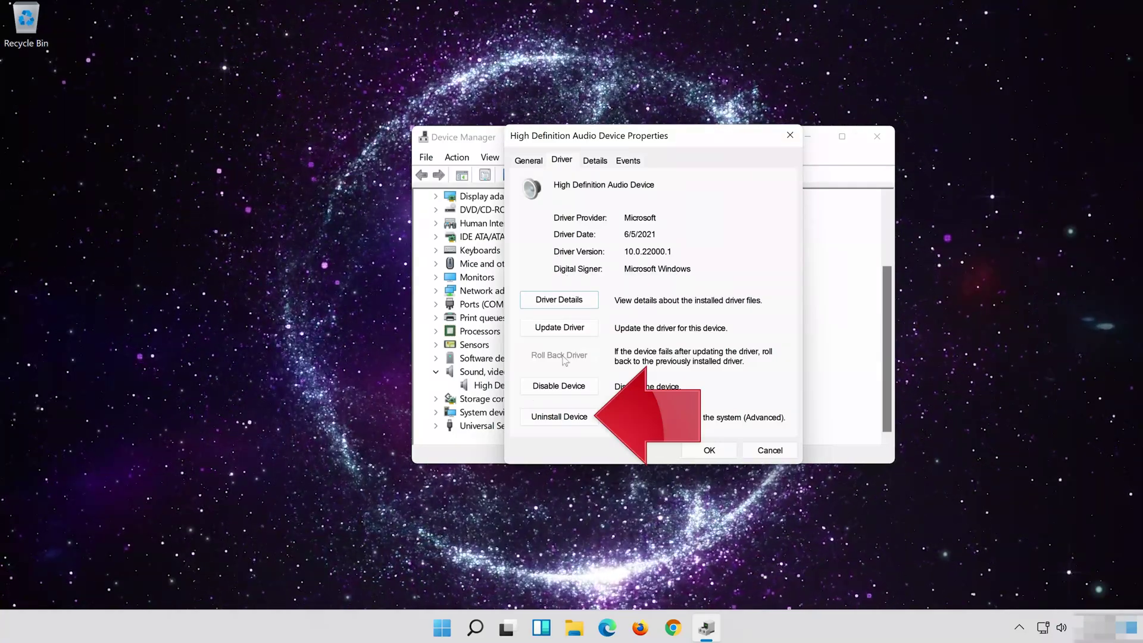
left_click(563, 424)
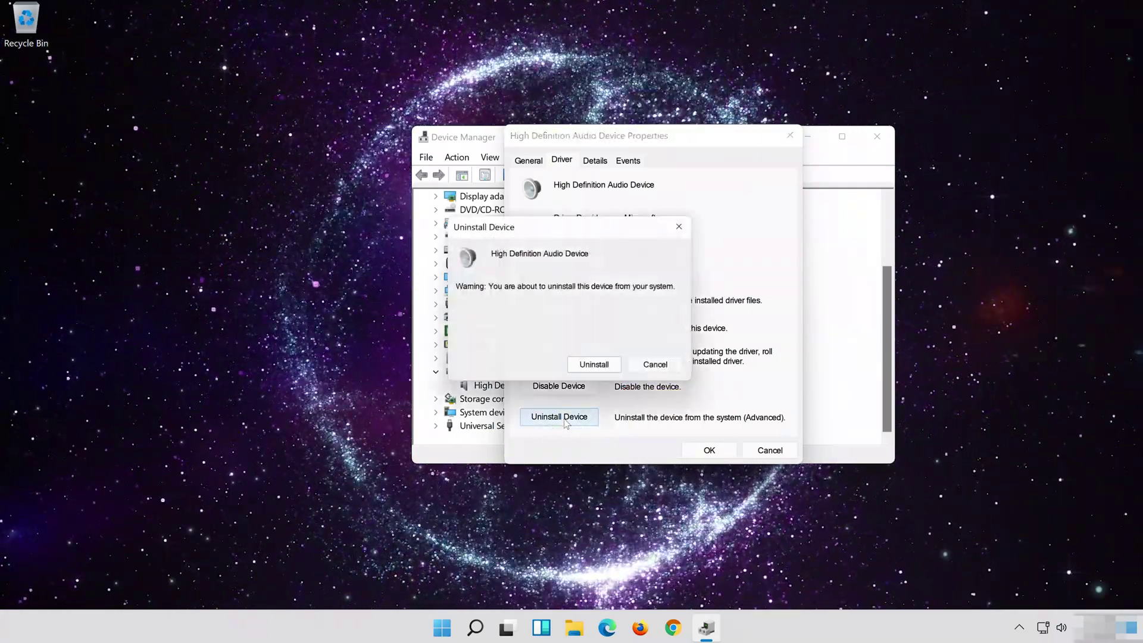
left_click(599, 369)
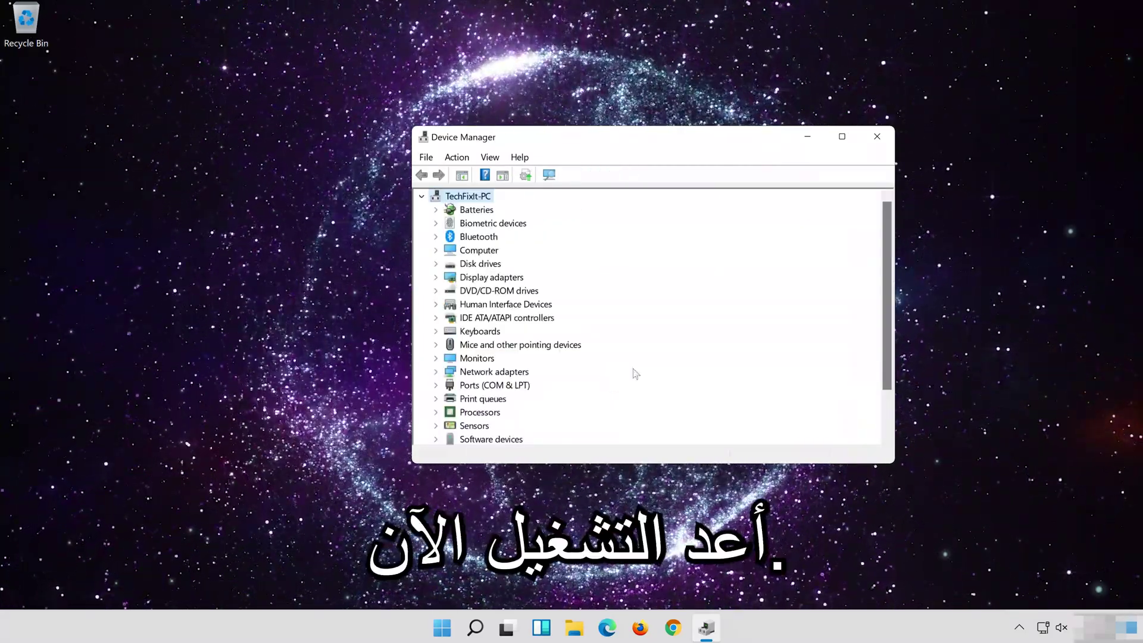
- Close Device Manager and restart the computer
left_click(877, 137)
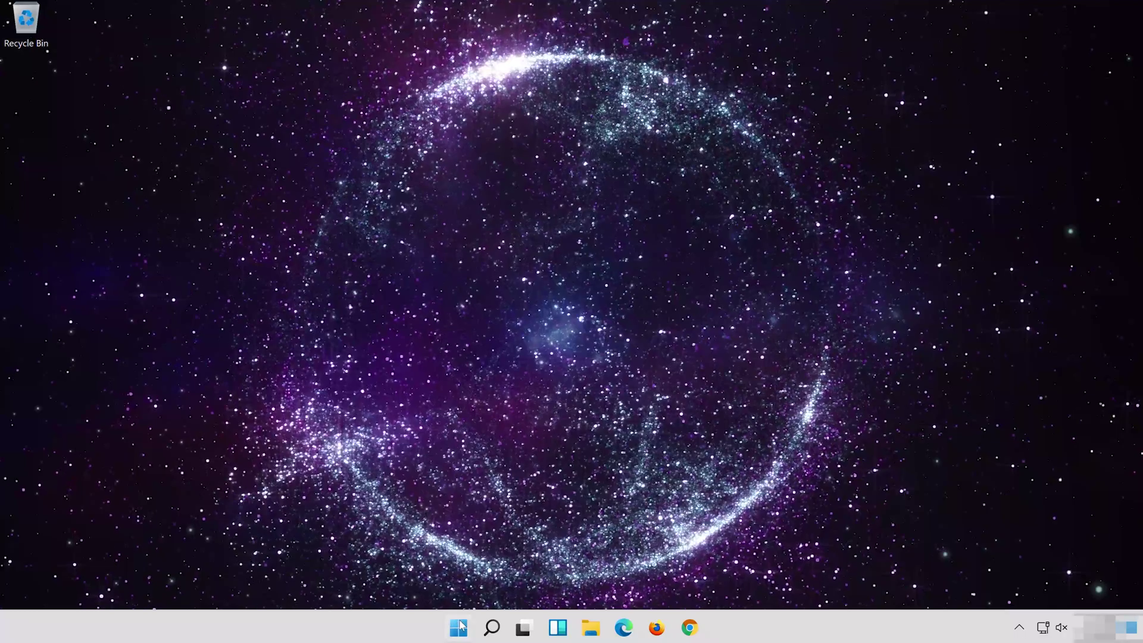
left_click(459, 628)
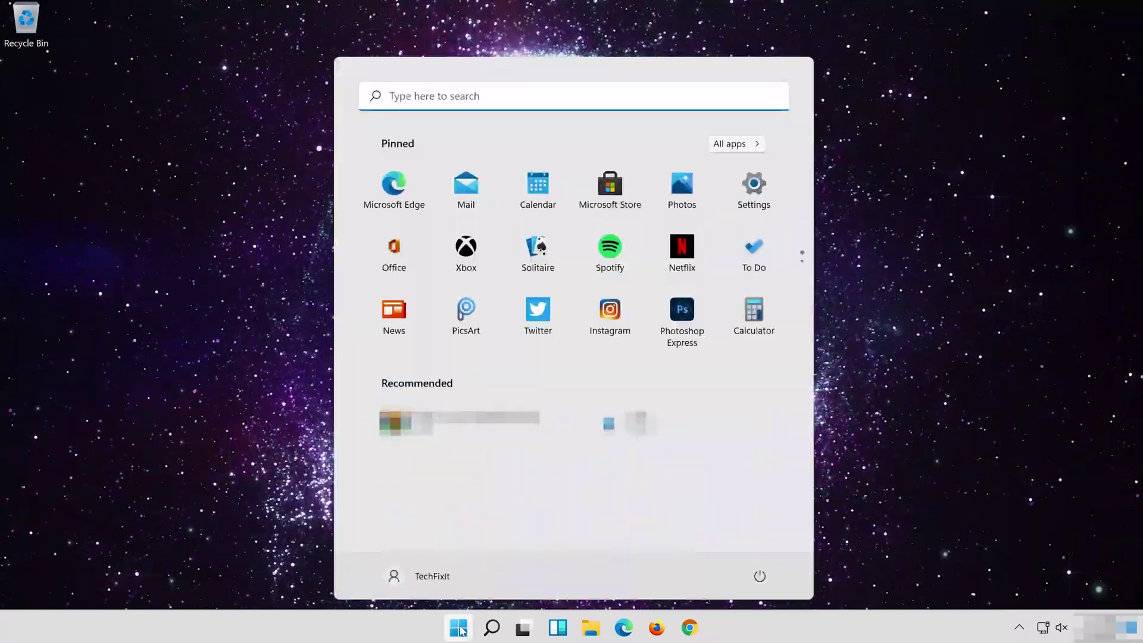
left_click(761, 577)
left_click(774, 552)
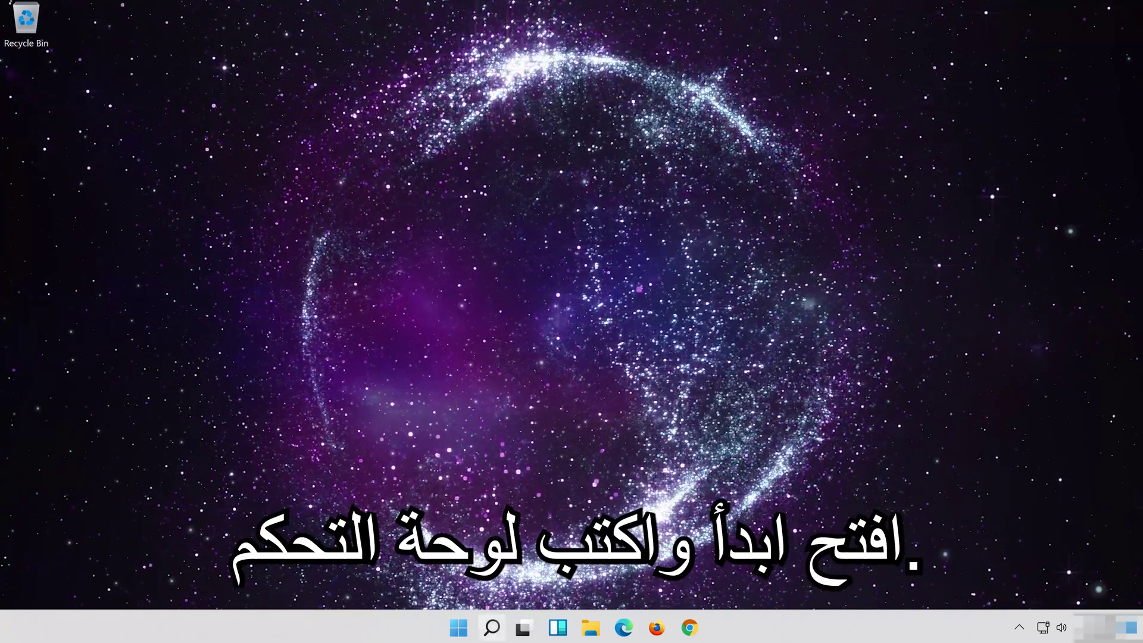
- Search Windows for "control panel" and open Control Panel
left_click(497, 639)
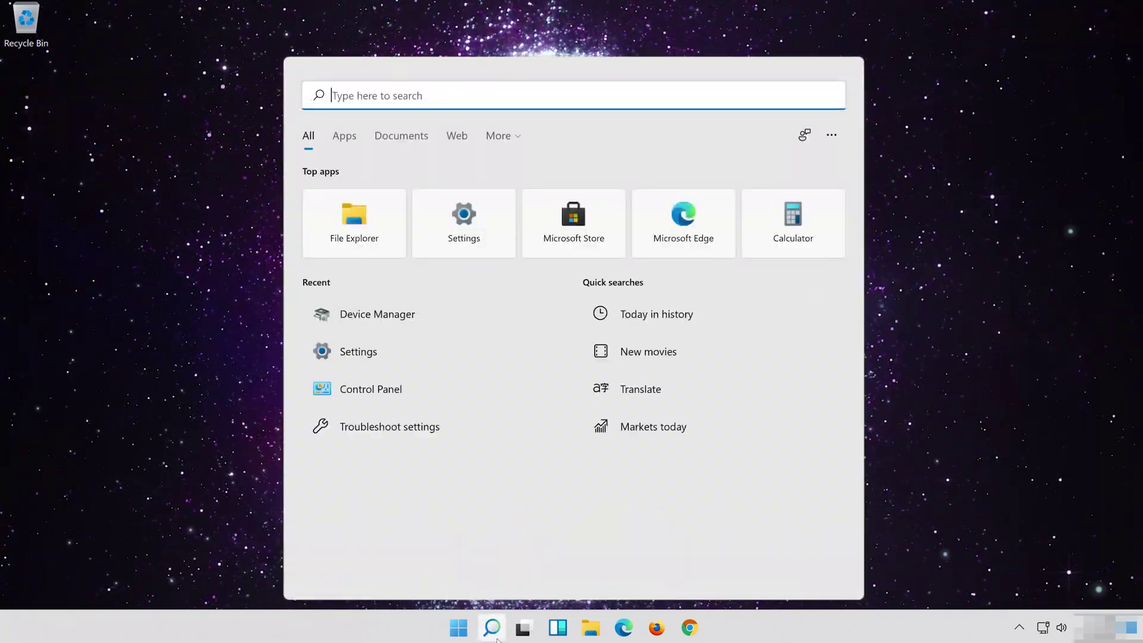
type("ontrol panel")
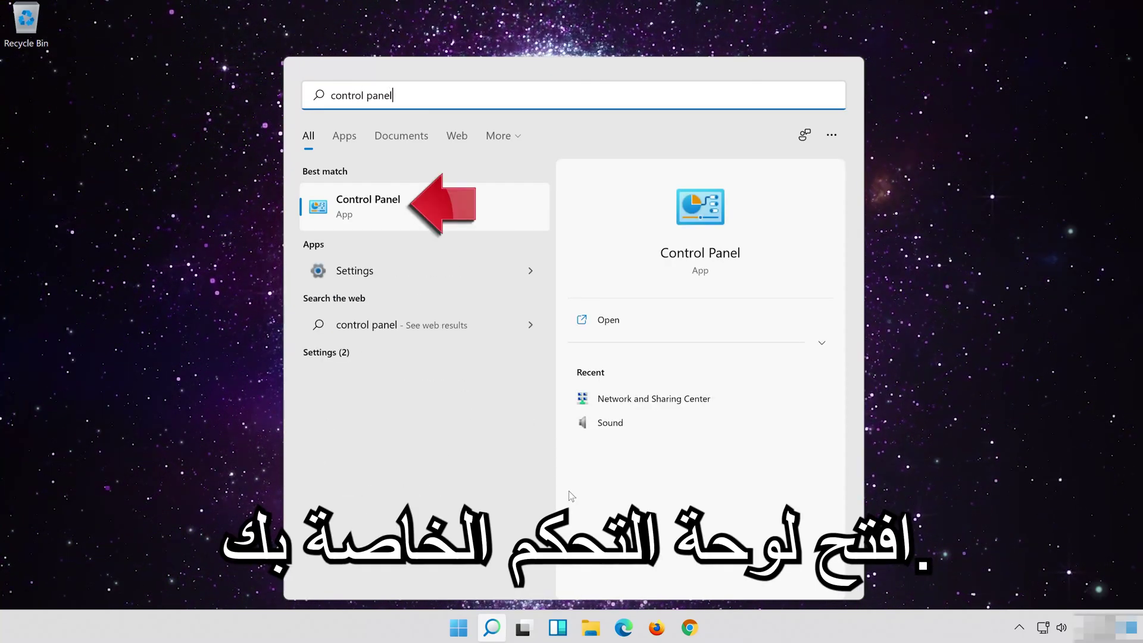
left_click(485, 207)
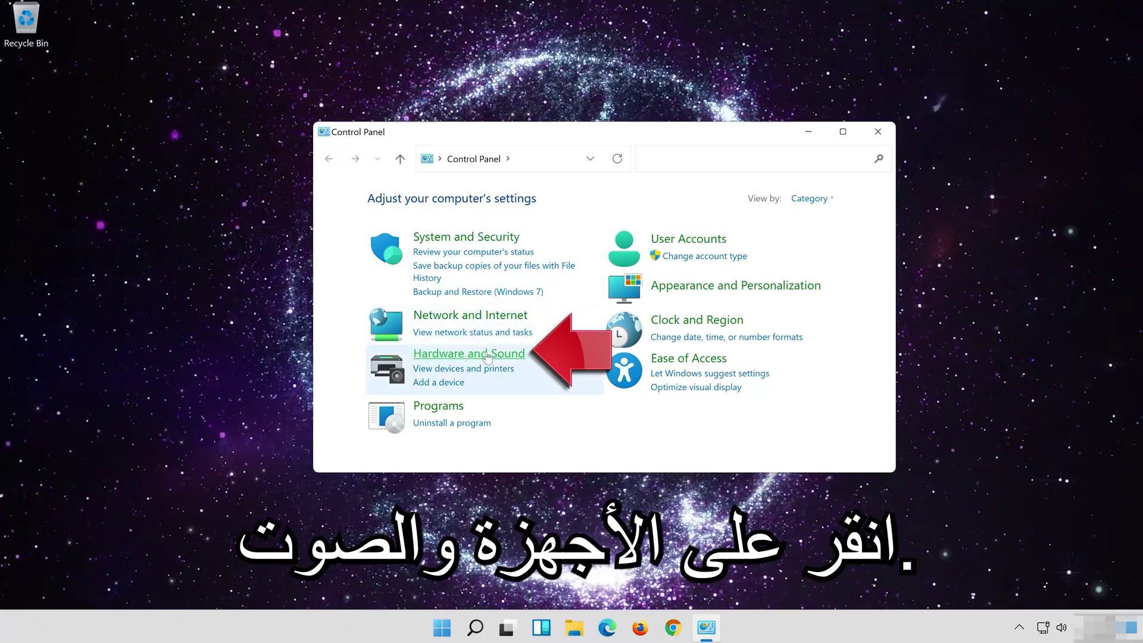
- Open the Sound settings under Hardware and Sound, leaving only that dialog open near the middle of the desktop
left_click(460, 355)
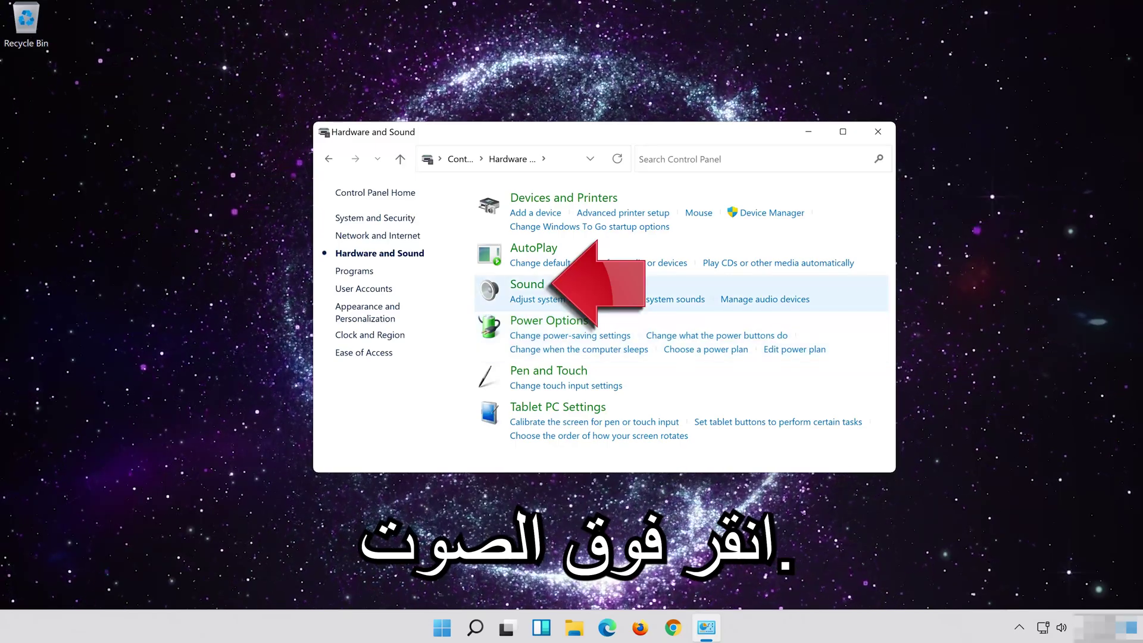
left_click(527, 286)
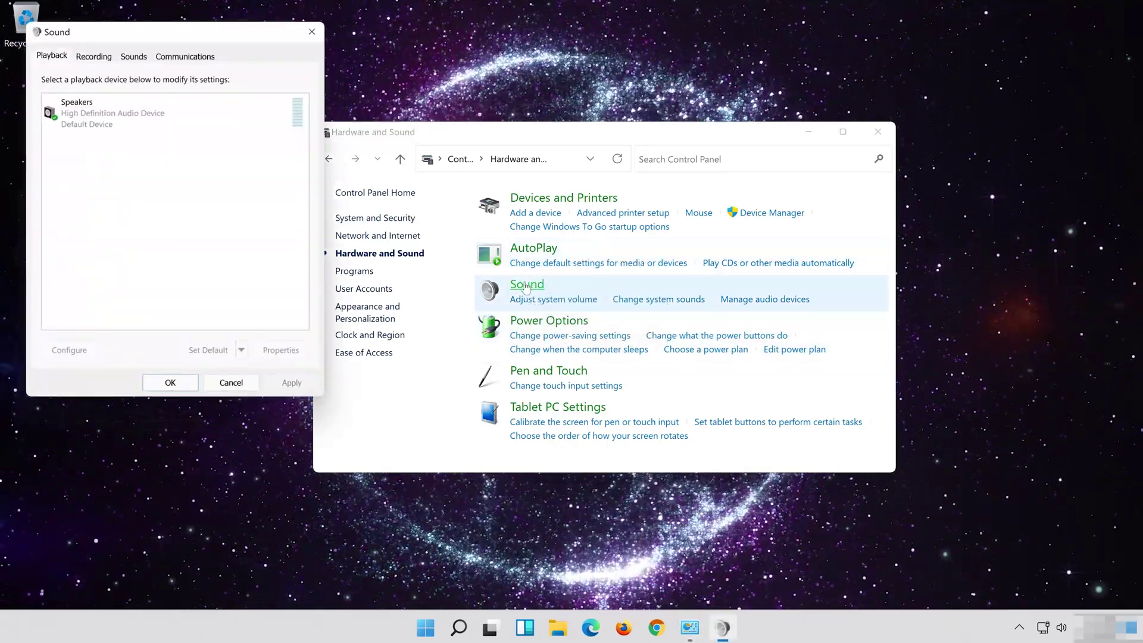
left_click_drag(194, 38, 602, 124)
left_click(878, 132)
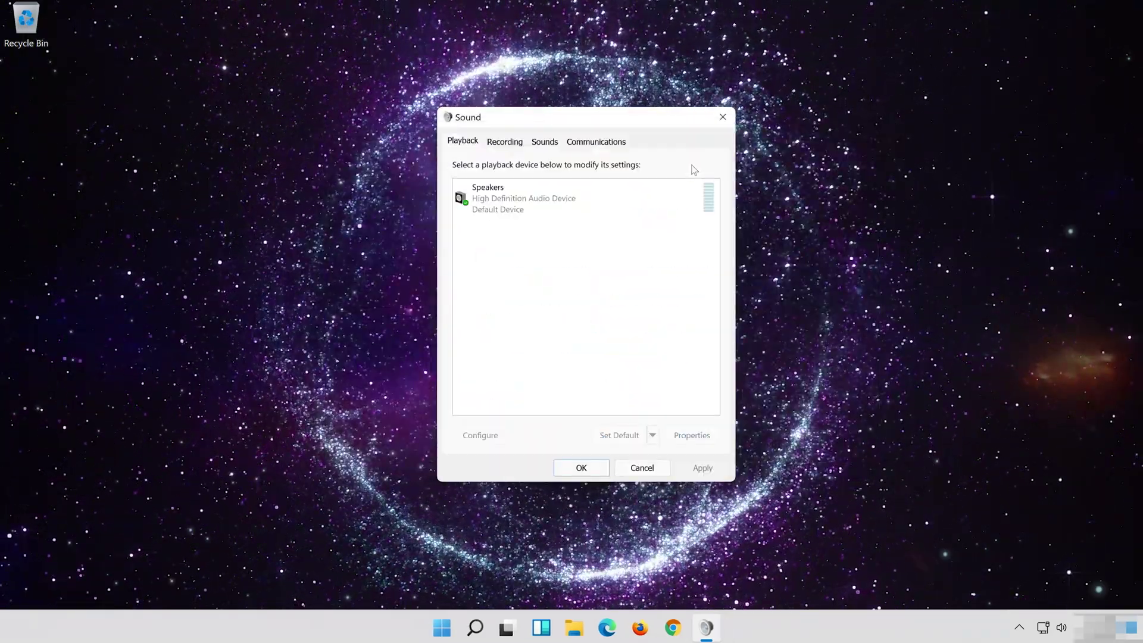
- Disable all enhancements in the properties of the Speakers playback device, apply the change and close the Sound dialog
left_click(566, 197)
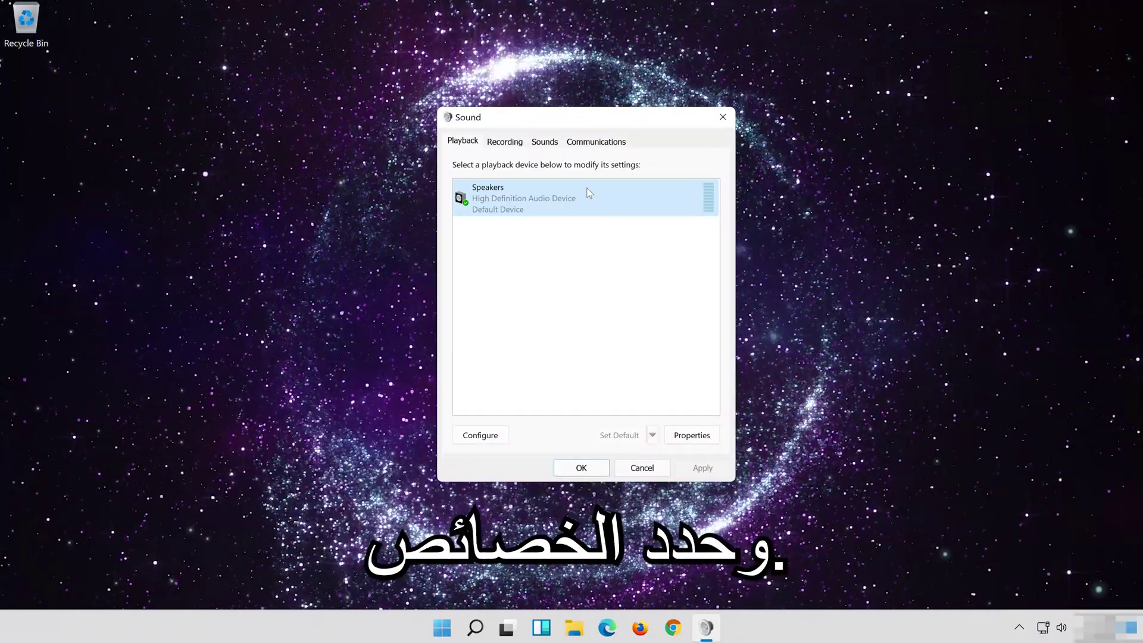
right_click(587, 189)
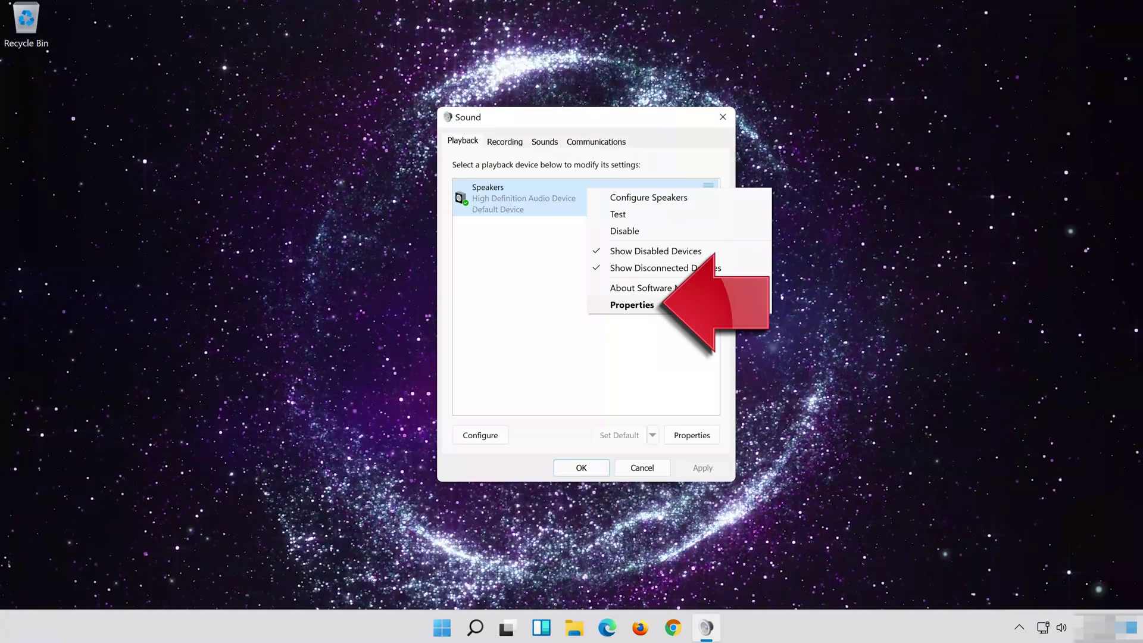
left_click(676, 309)
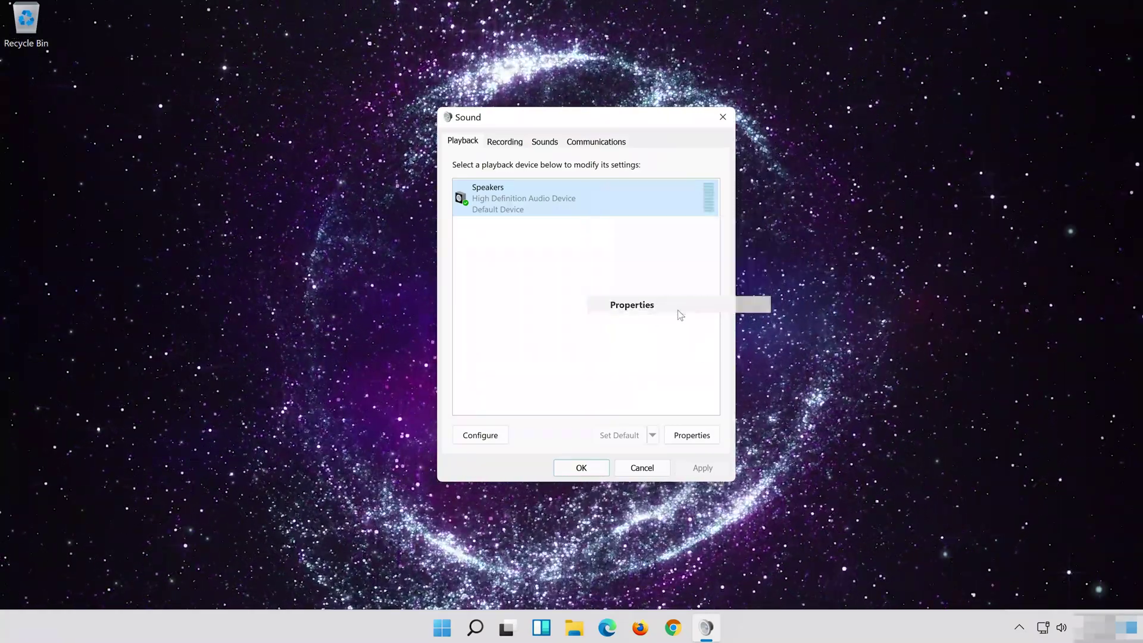
left_click_drag(635, 183, 611, 127)
left_click(563, 138)
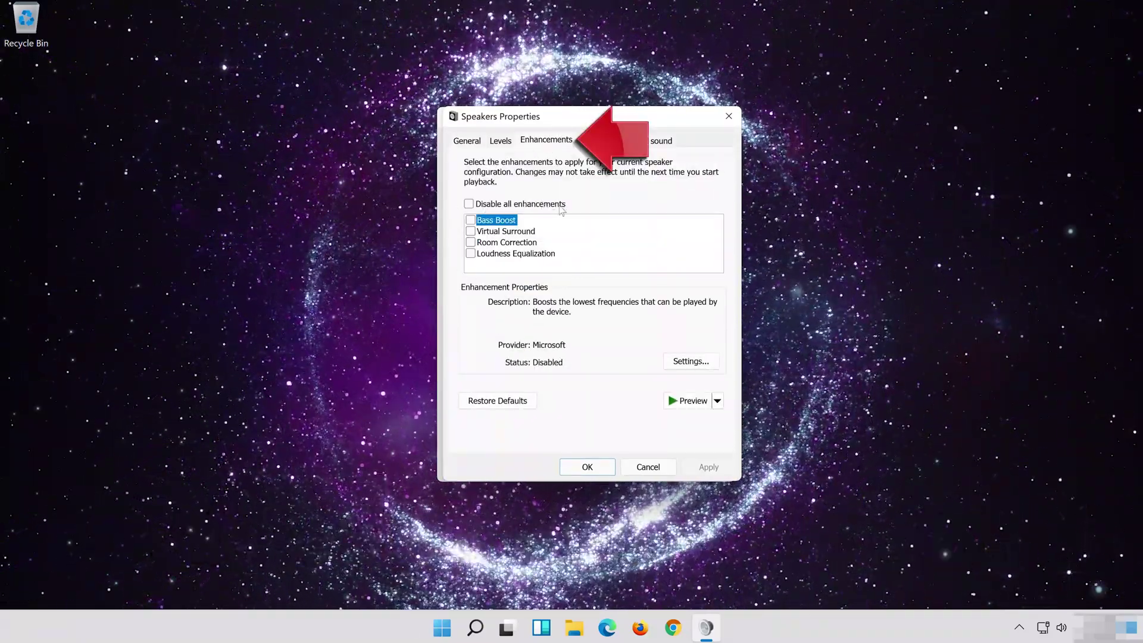
left_click(493, 208)
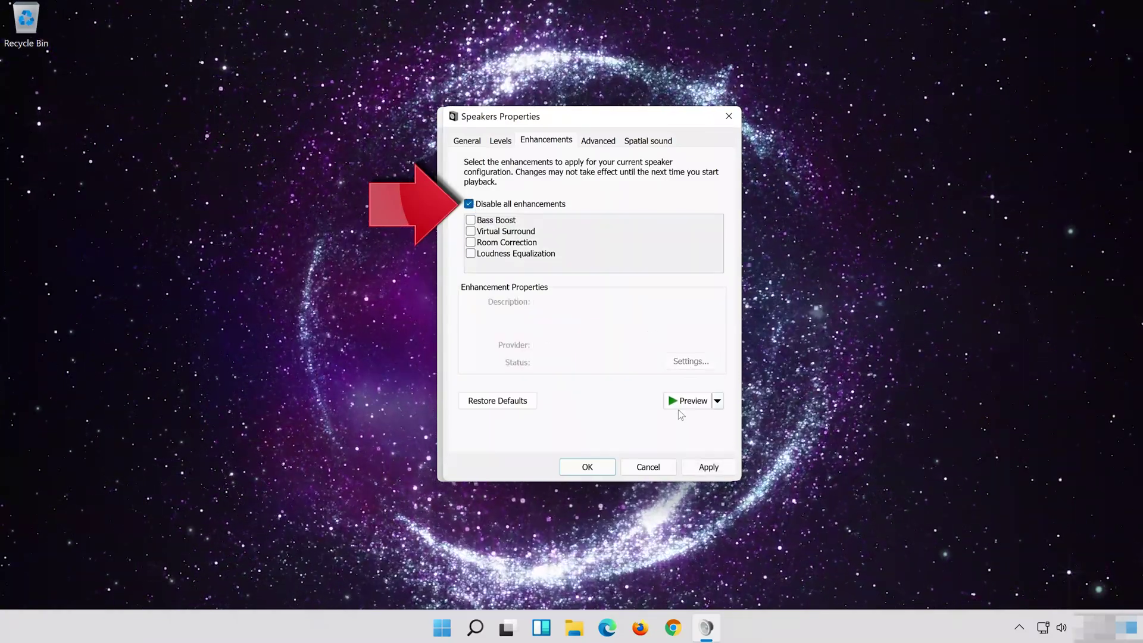
left_click(718, 468)
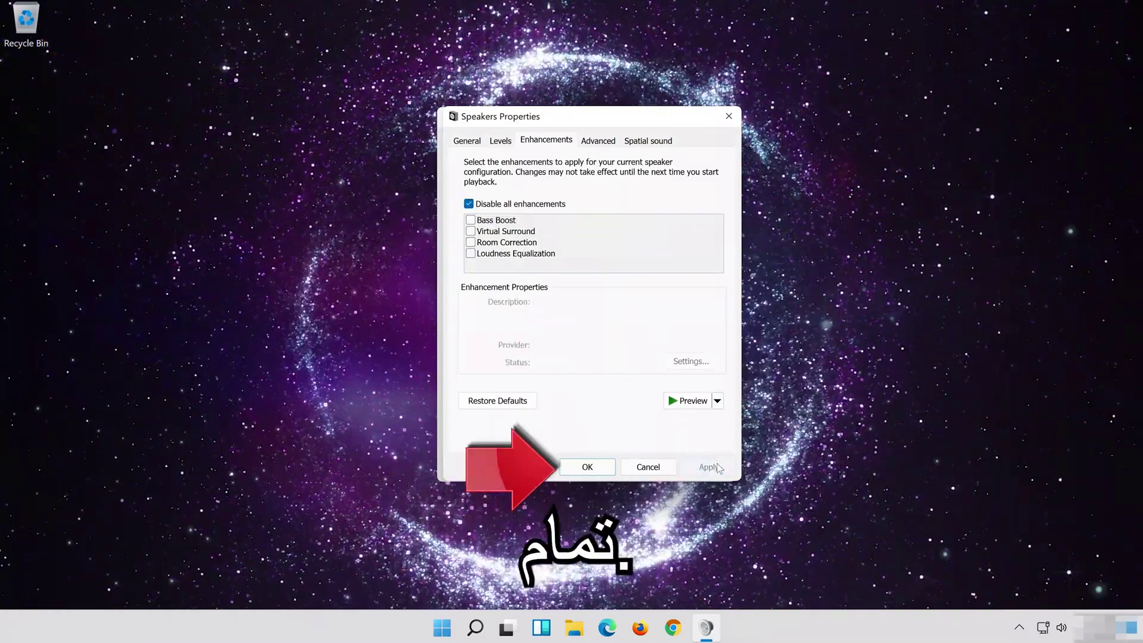
left_click(614, 465)
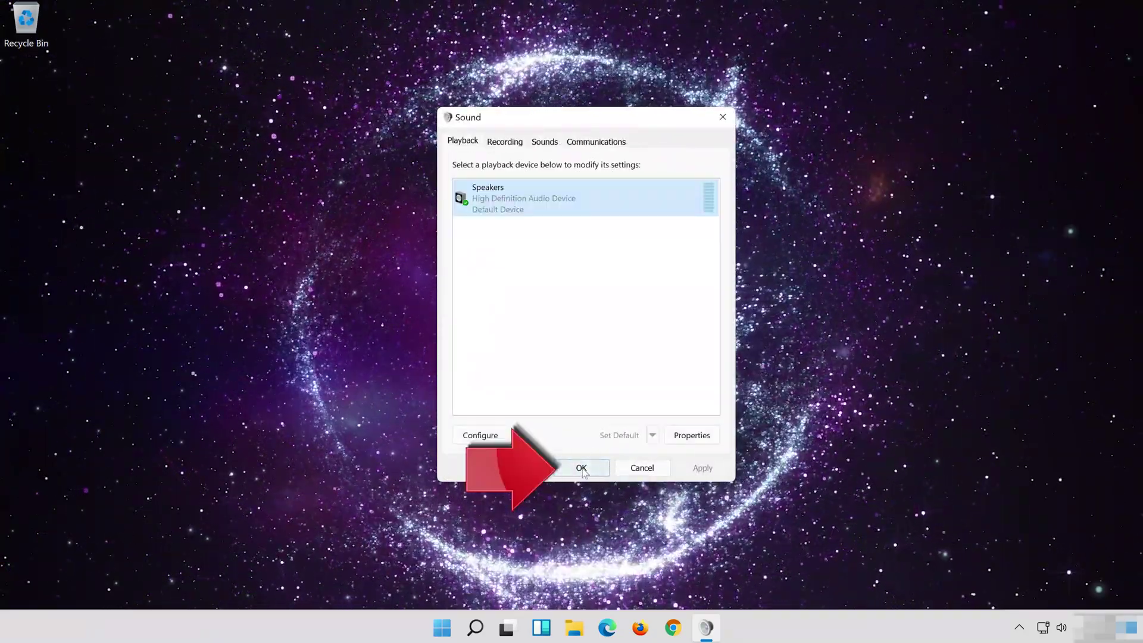
left_click(582, 469)
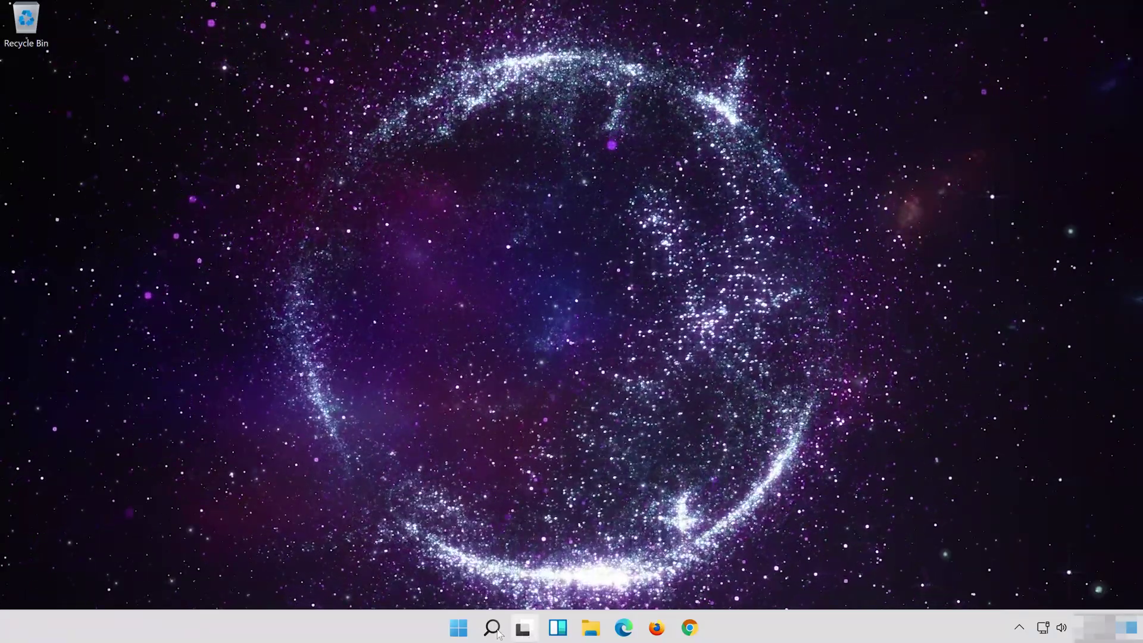
- Search Windows for "control panel" and open Control Panel again
left_click(497, 633)
type("c")
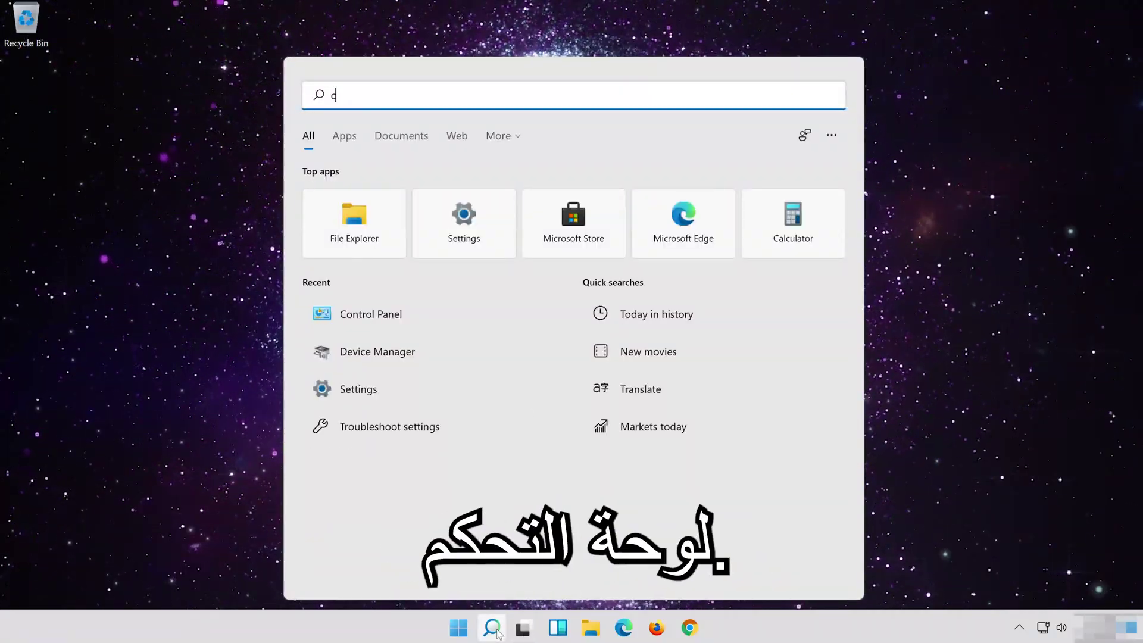
type("ontrol p")
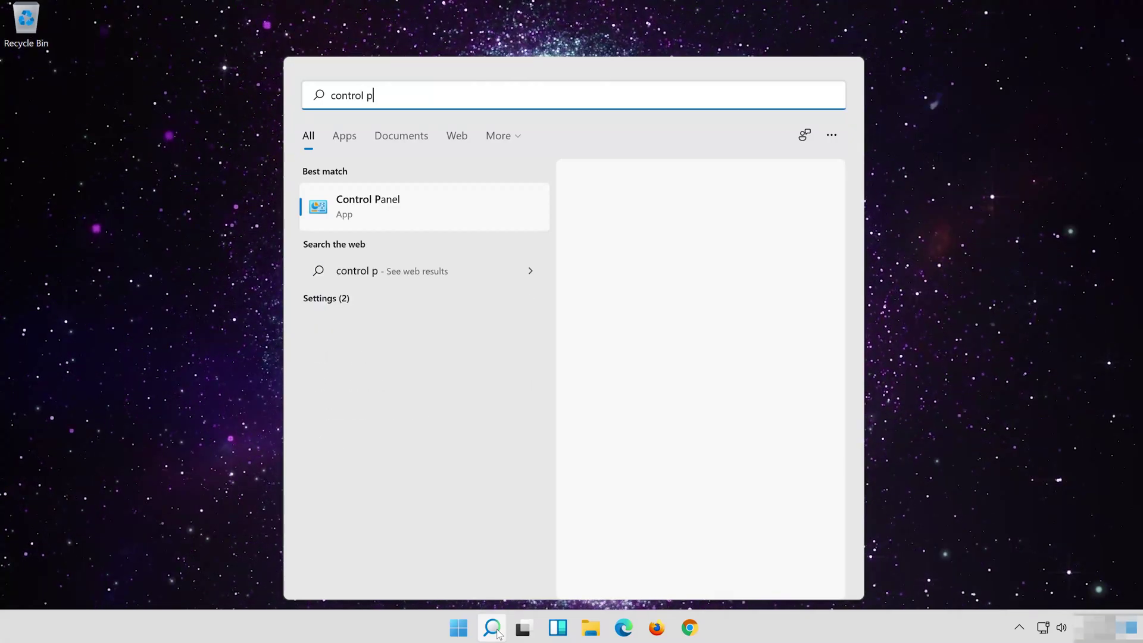
type("anel")
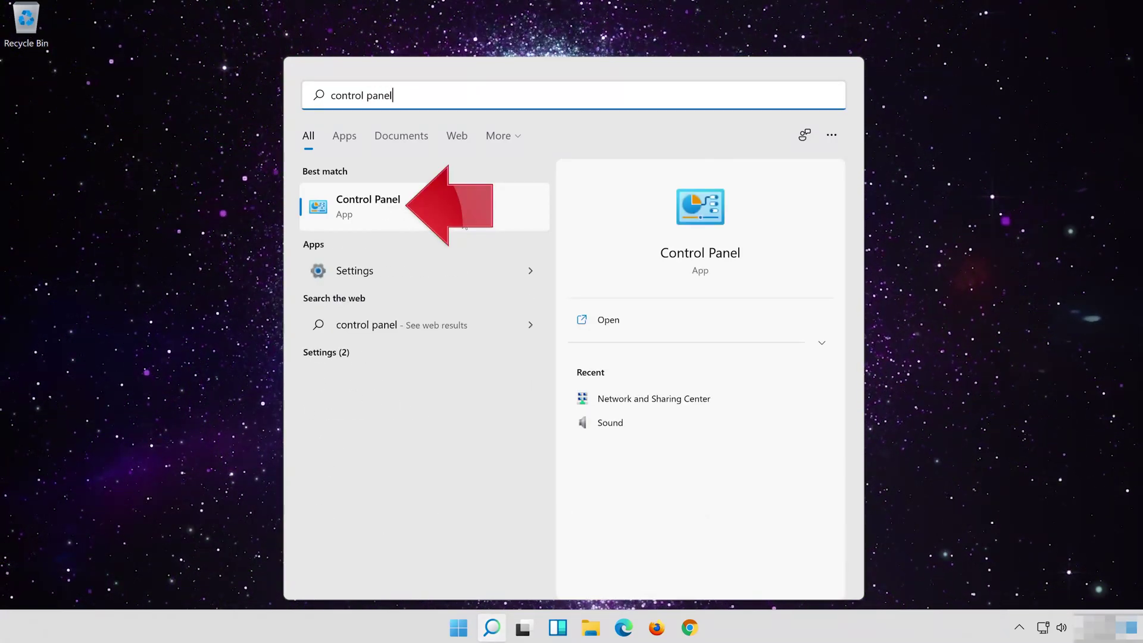
left_click(476, 204)
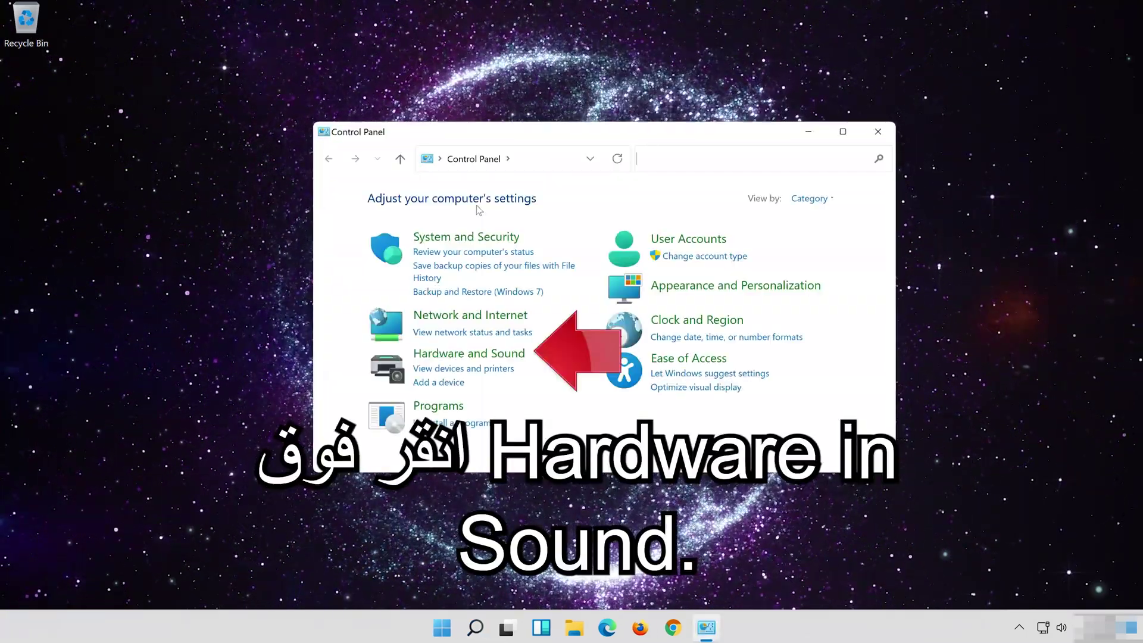
- Open the Sound settings under Hardware and Sound and move the dialog over the Control Panel window
left_click(502, 355)
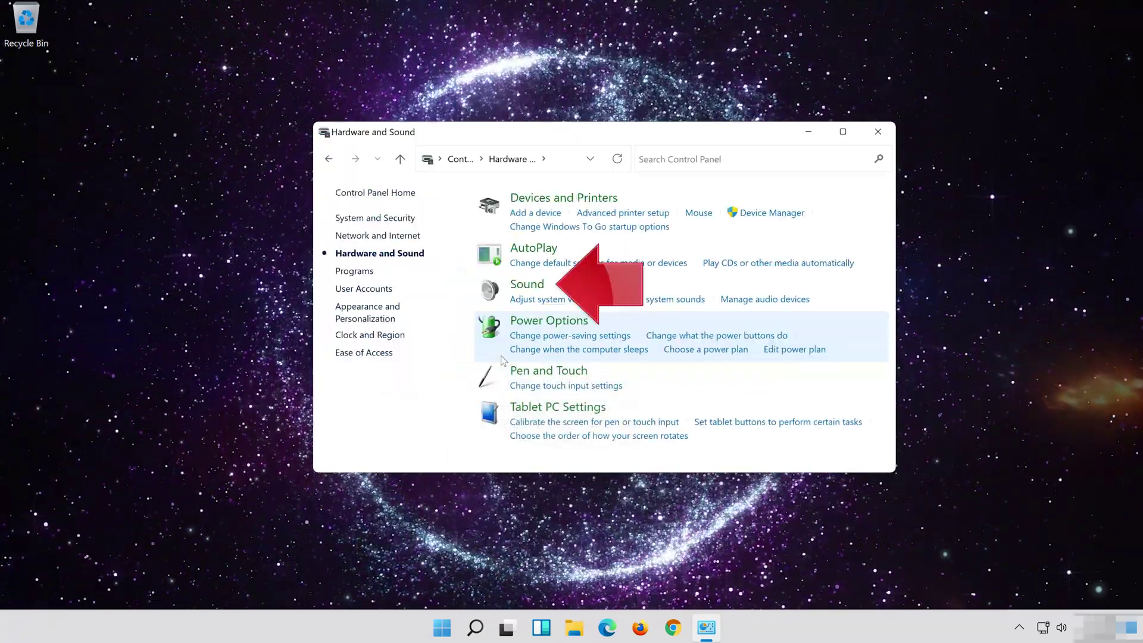
left_click(519, 291)
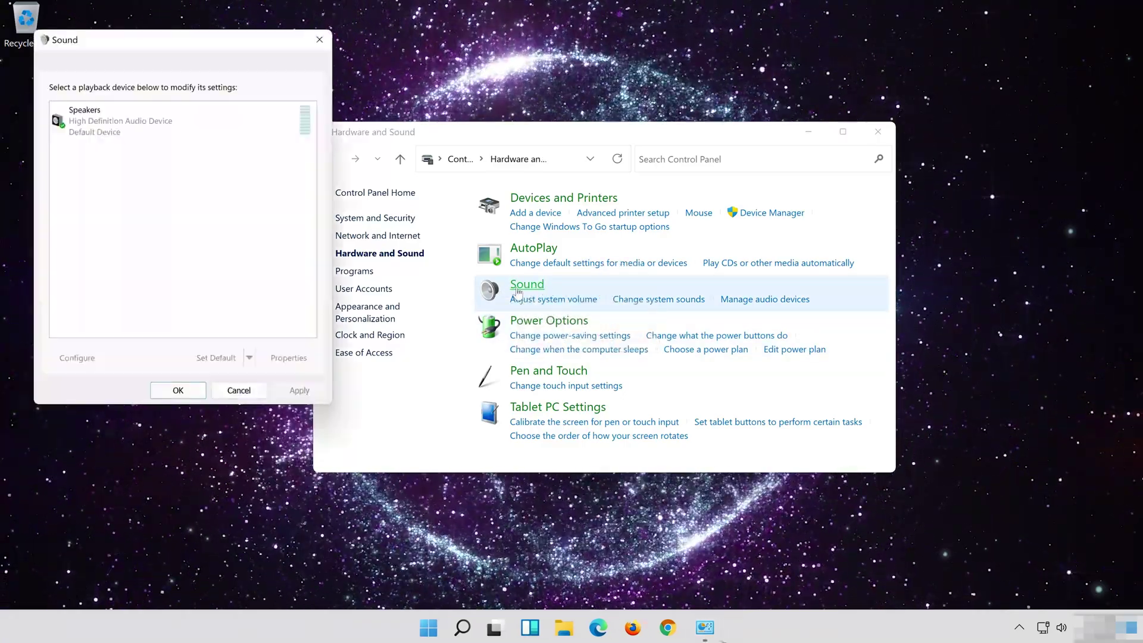
left_click_drag(189, 42, 618, 105)
- Set the default format of the Speakers to 16 bit, 48000 Hz (DVD Quality) and confirm both sound dialogs
left_click(590, 189)
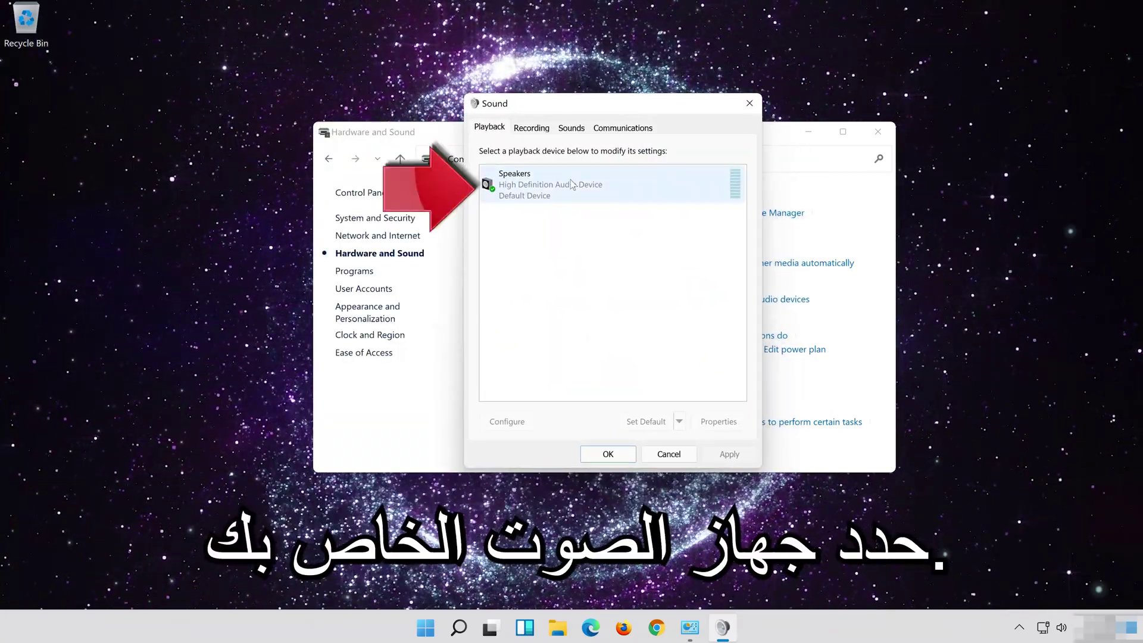
right_click(607, 194)
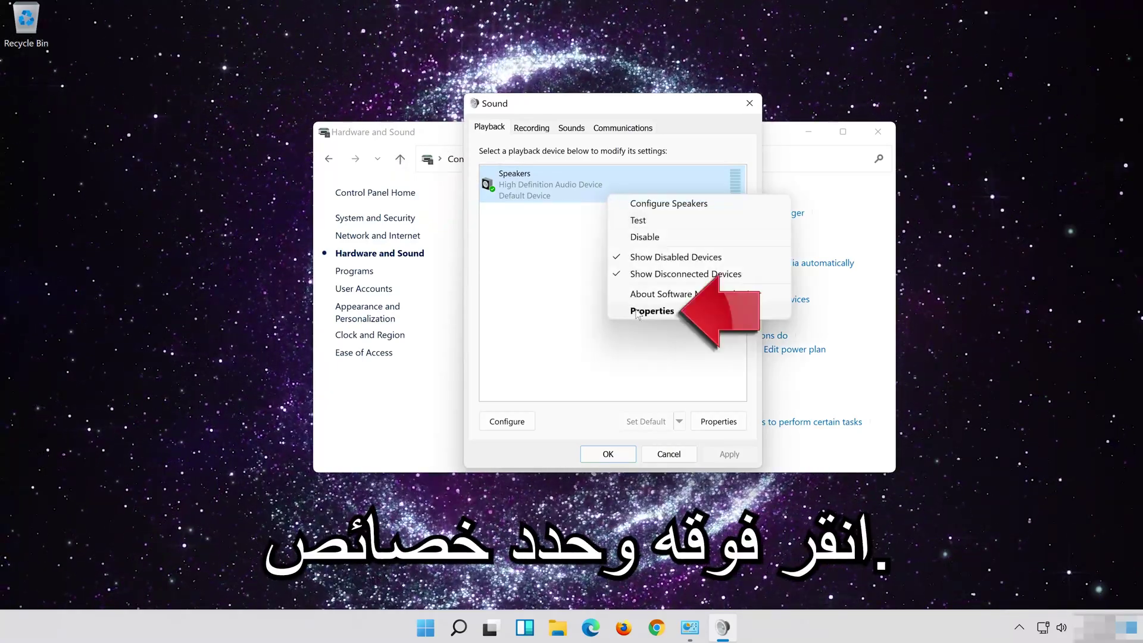
left_click(673, 312)
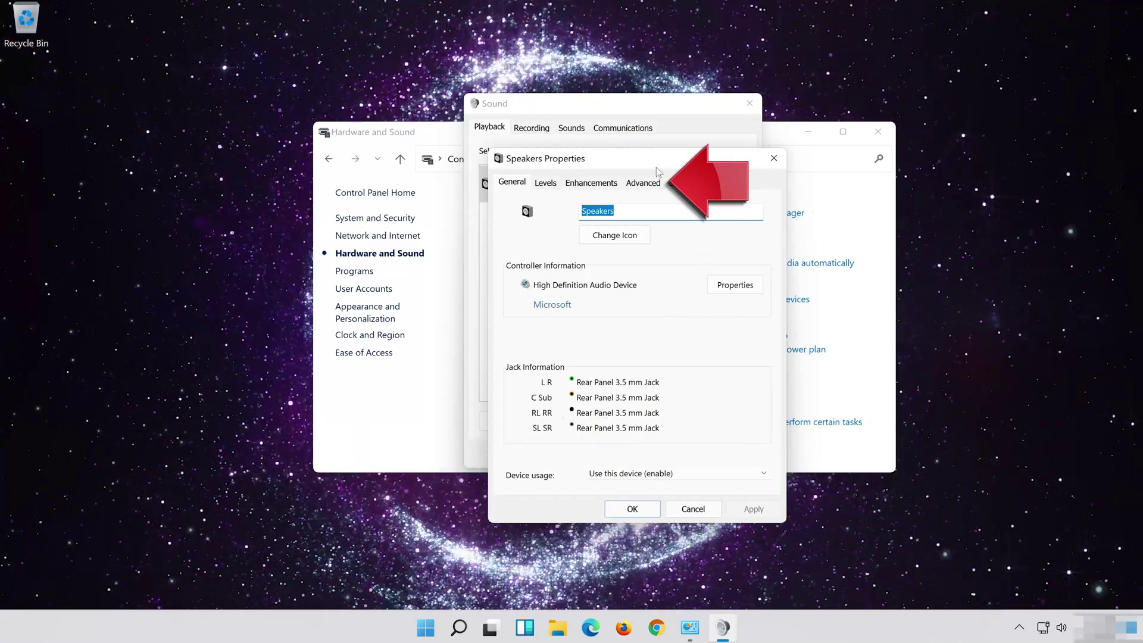
left_click(647, 183)
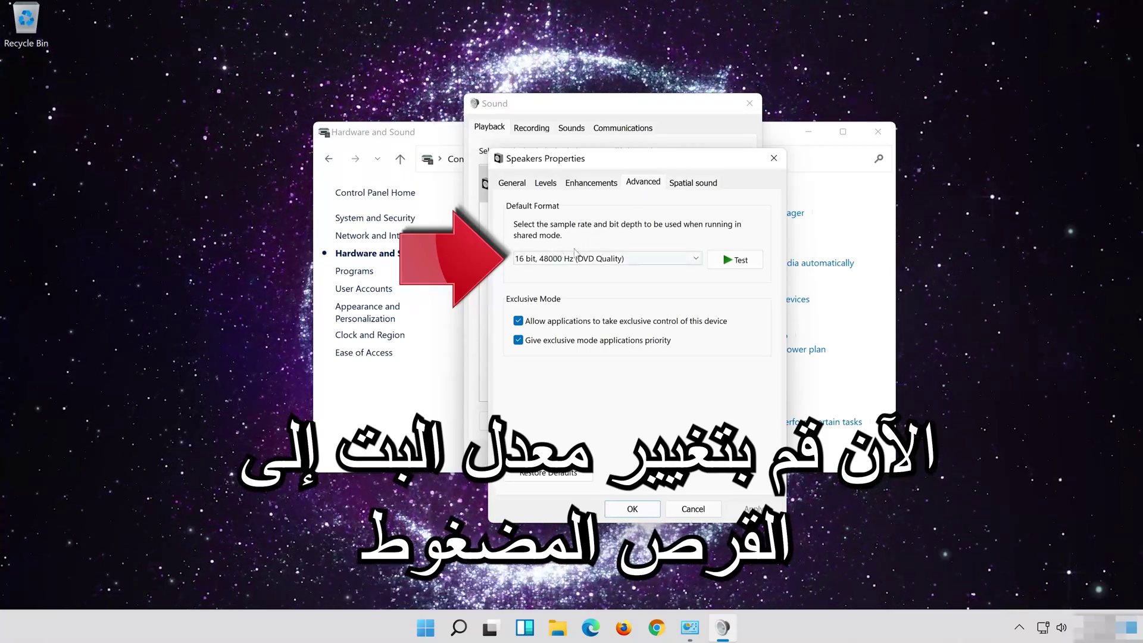
left_click(584, 260)
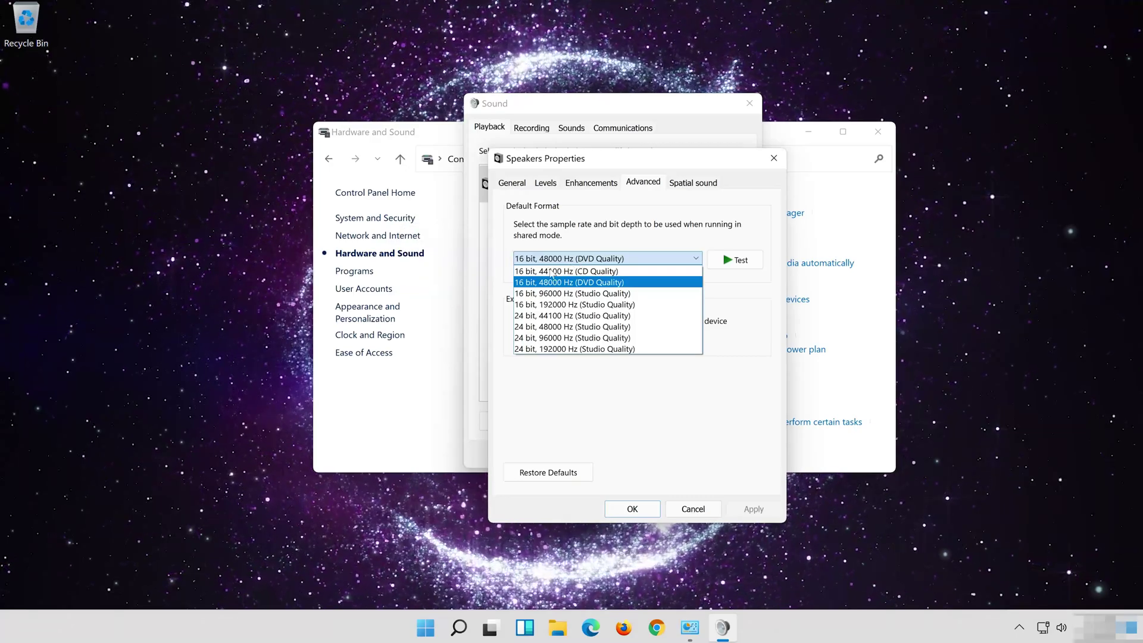
left_click(611, 282)
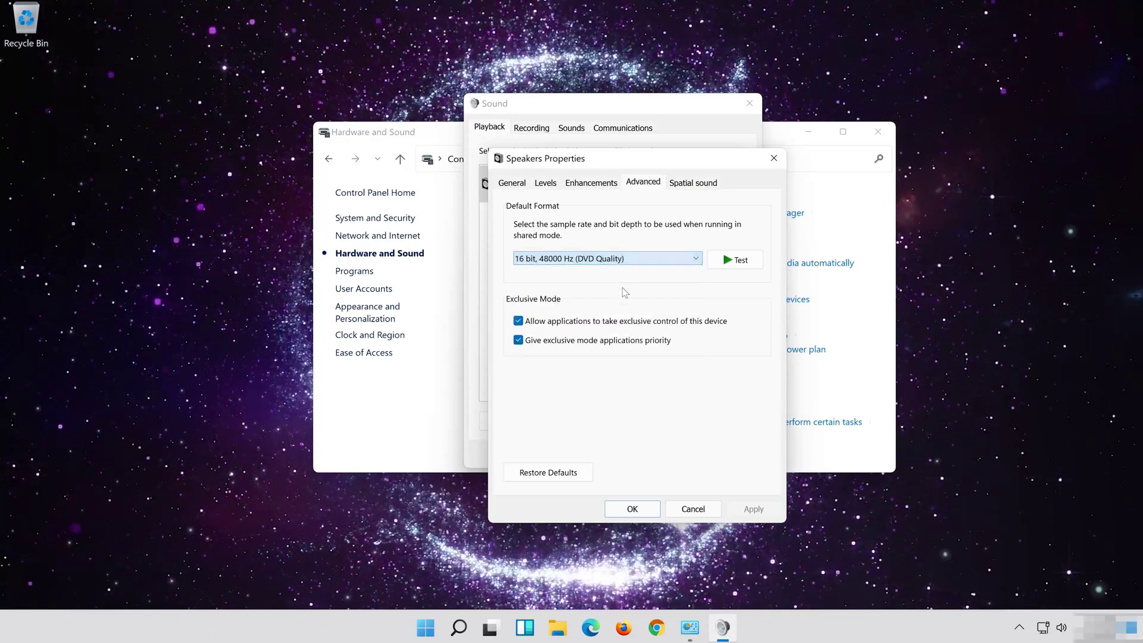
left_click(629, 514)
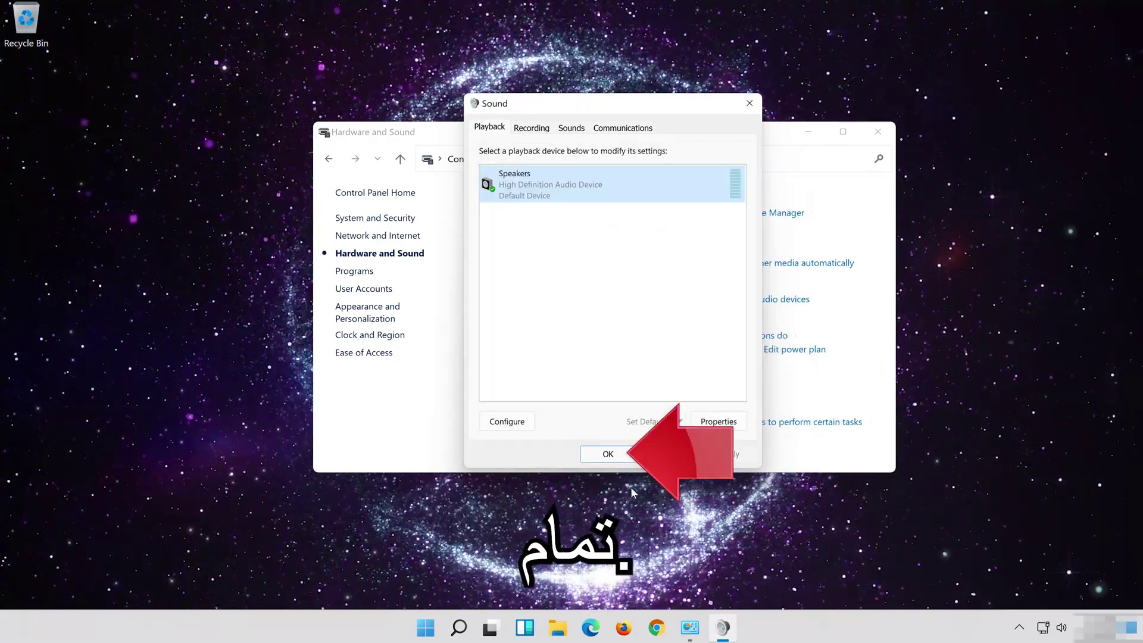
left_click(592, 458)
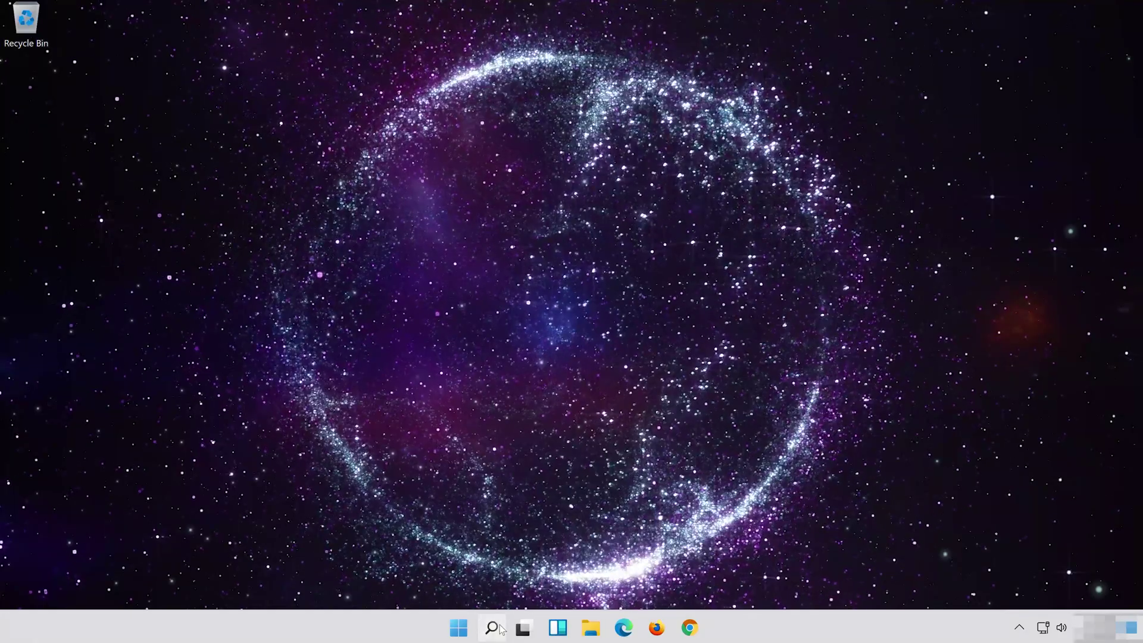
- Search Windows for "device manager", open Device Manager and move its window towards the middle of the desktop
left_click(499, 628)
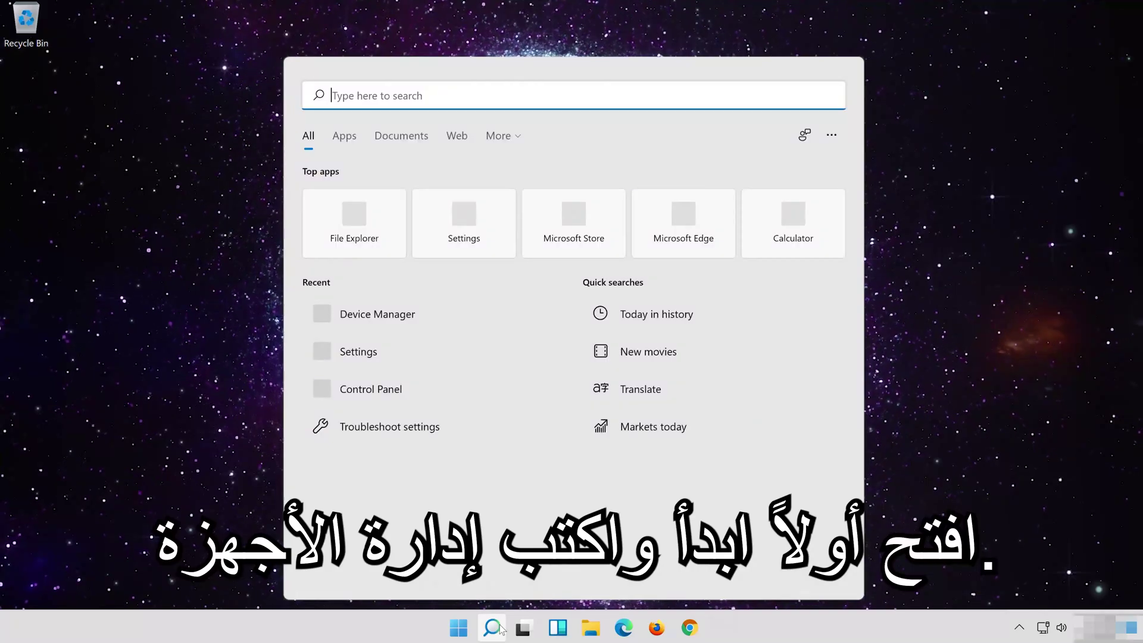
type("devi")
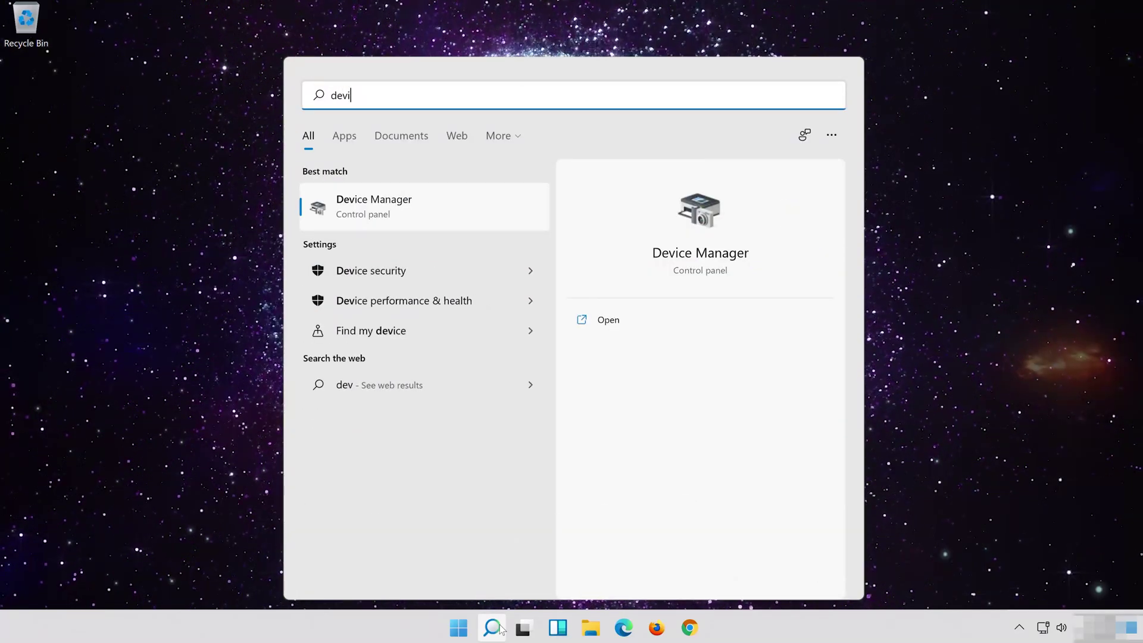
type("ce man")
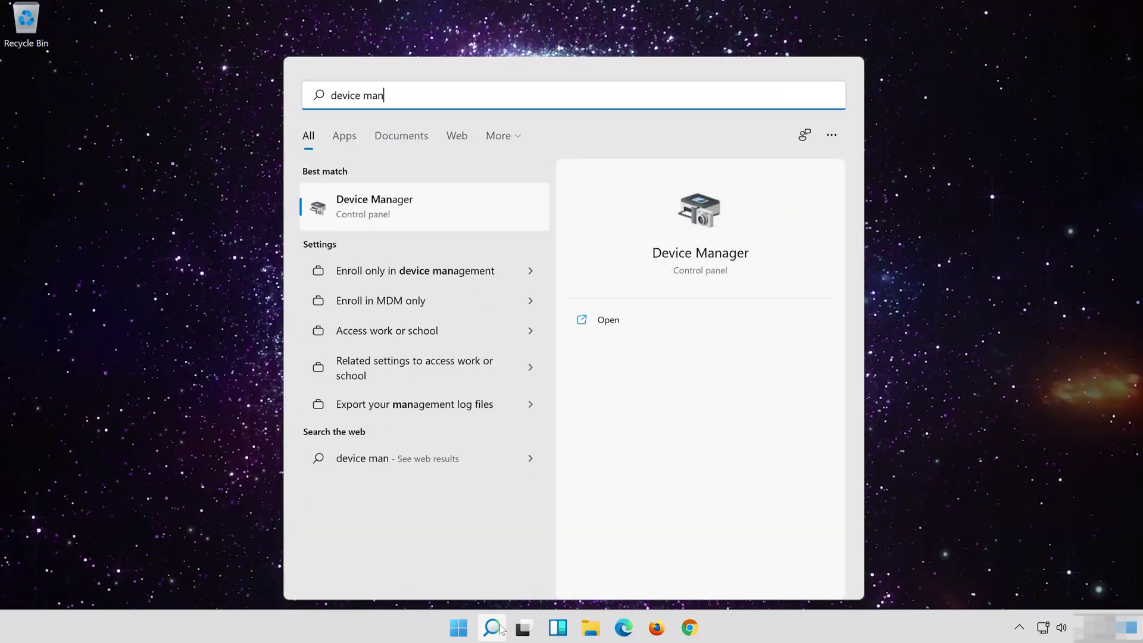
type("ager")
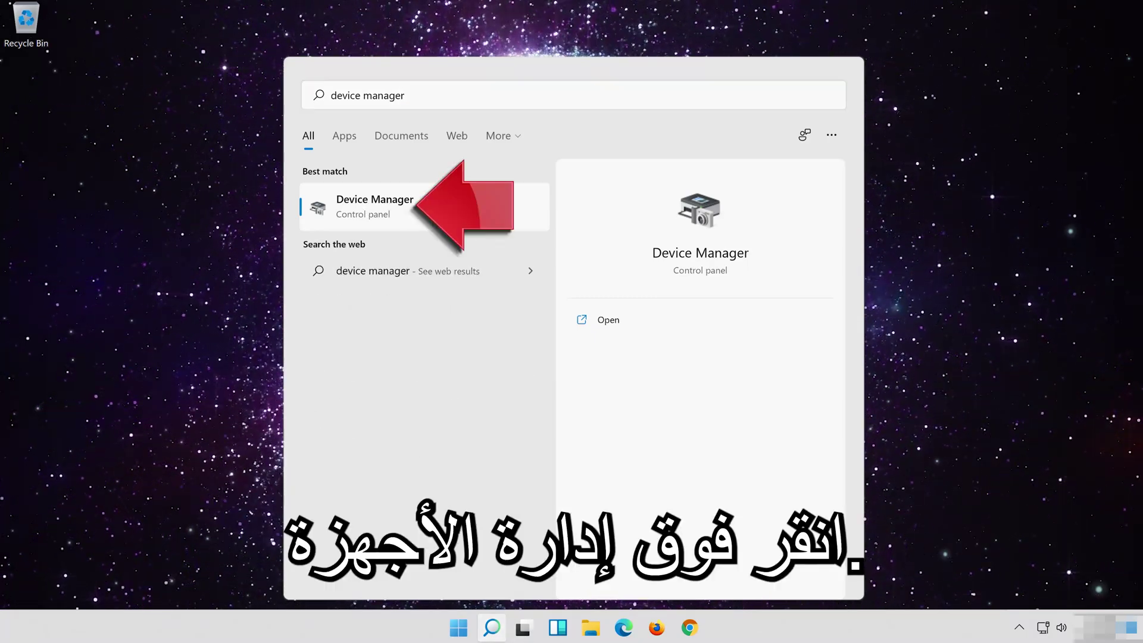
left_click(473, 209)
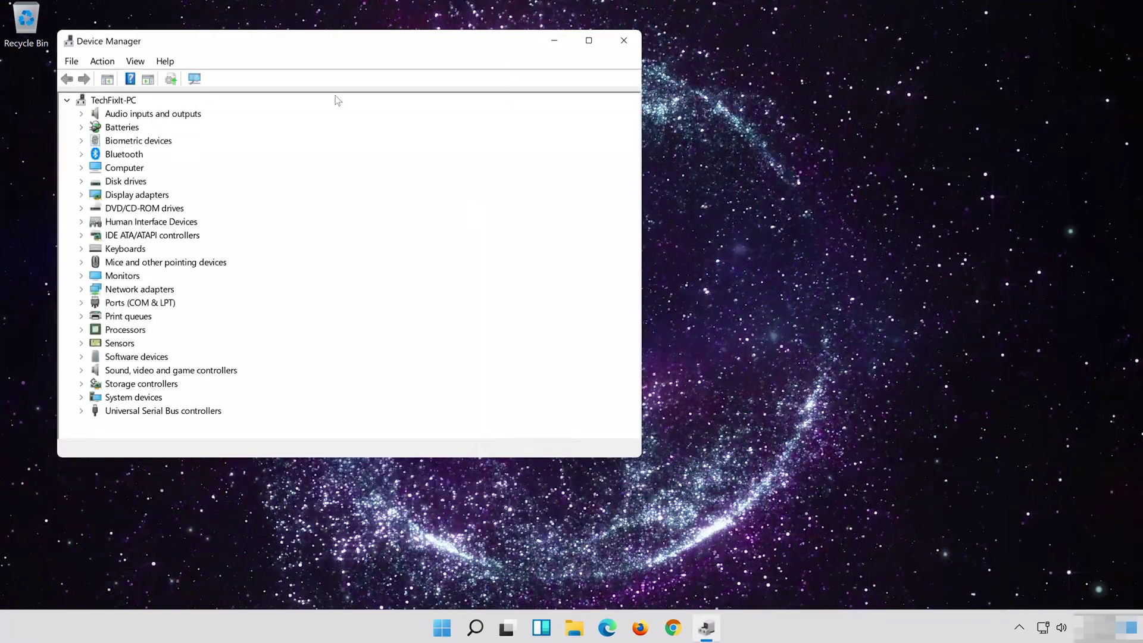
left_click_drag(373, 47, 651, 61)
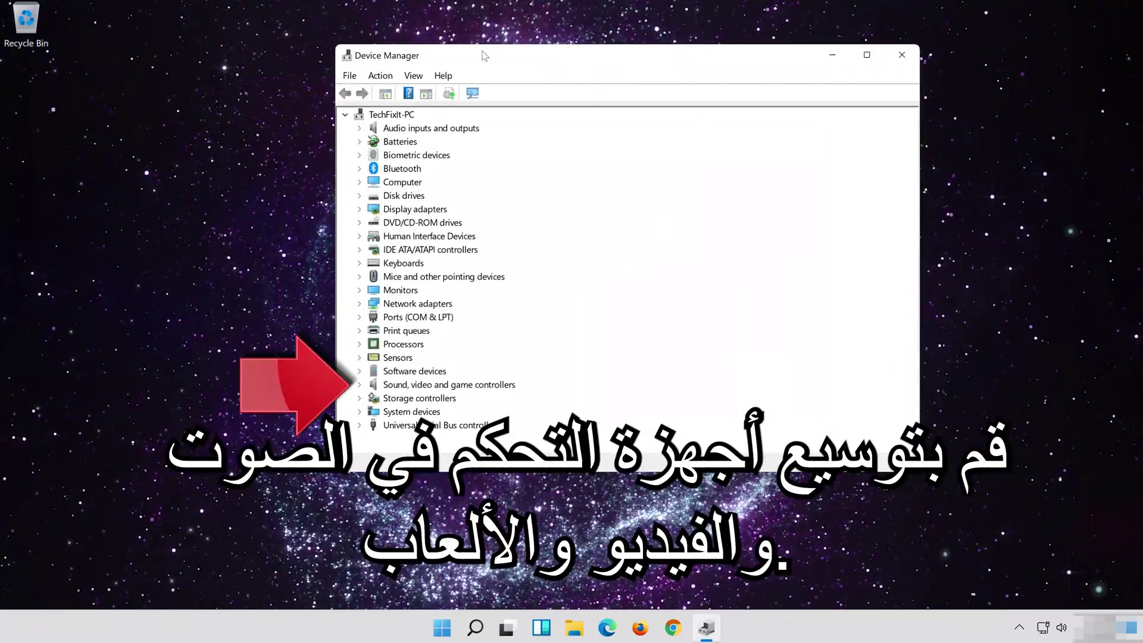
- Update the driver of the High Definition Audio Device under Sound, video and game controllers by searching automatically for drivers
left_click(360, 385)
left_click(464, 399)
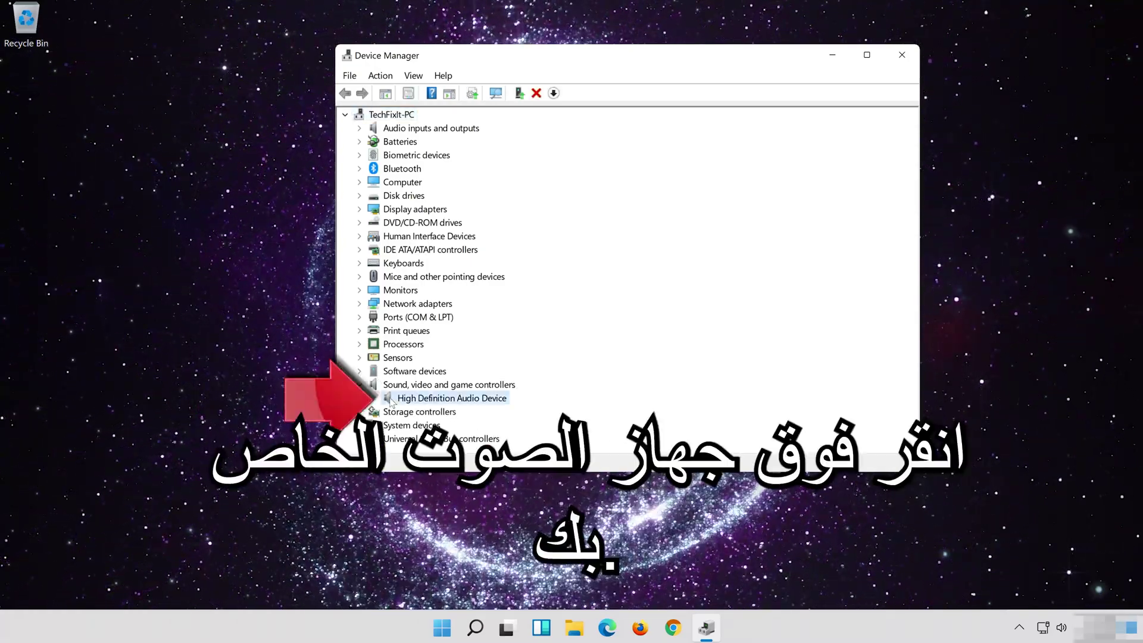
right_click(477, 402)
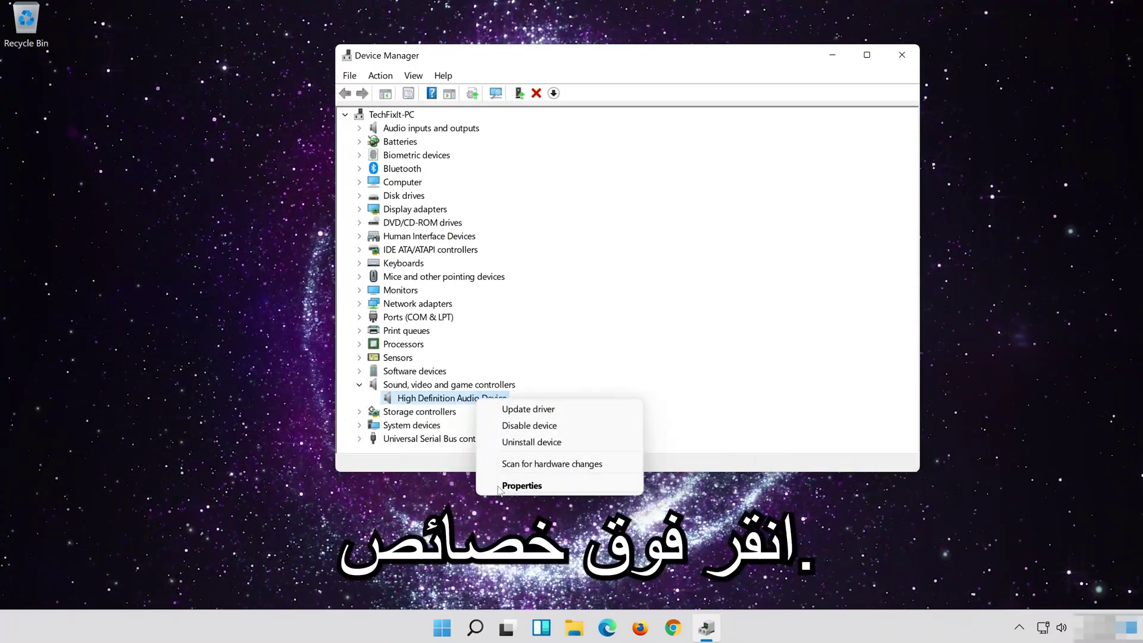
left_click(554, 487)
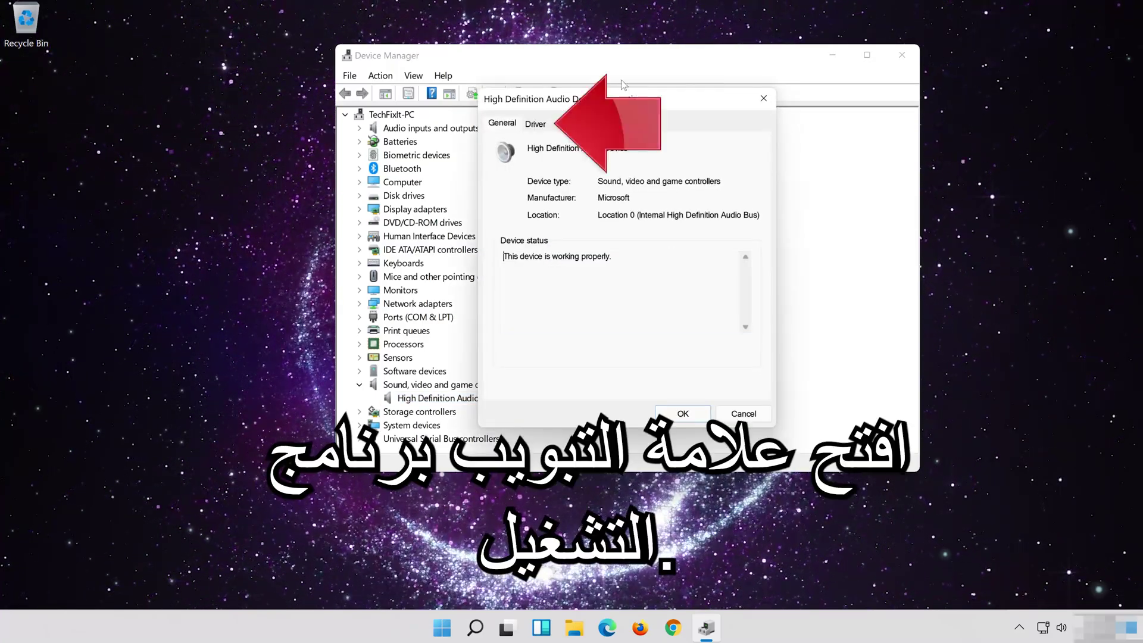
left_click(535, 124)
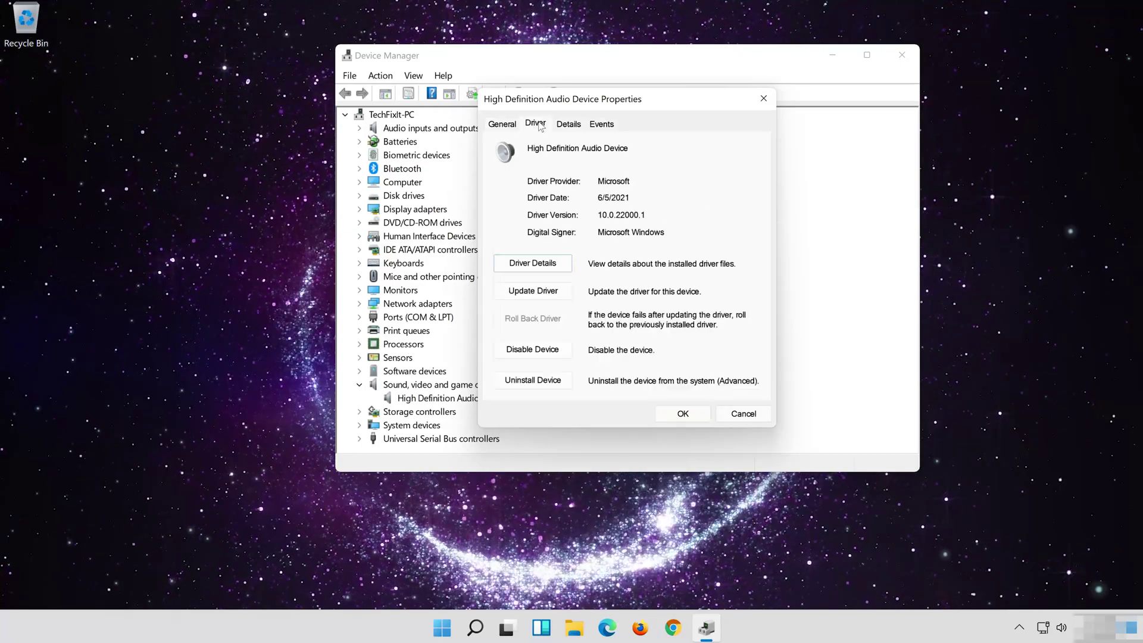
left_click(535, 292)
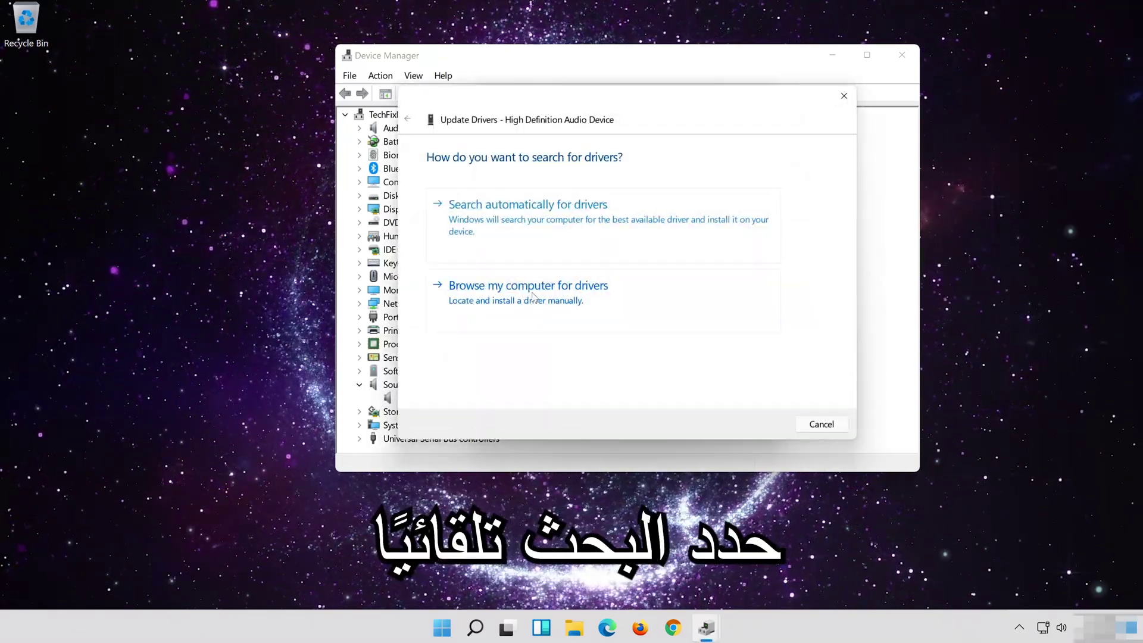
left_click(627, 230)
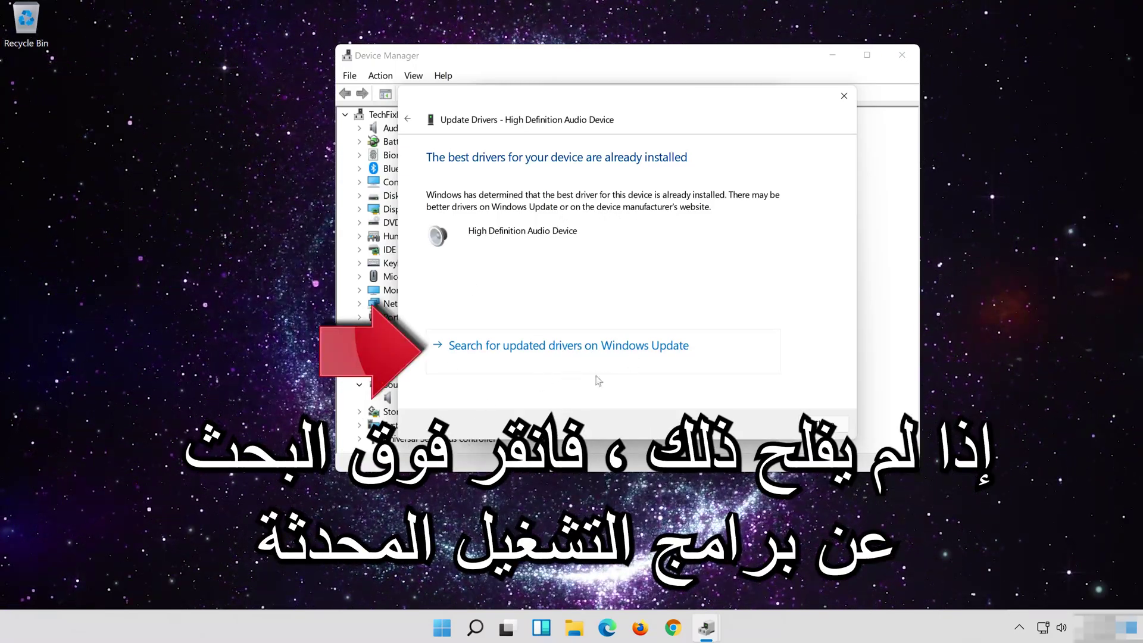
- Leave the driver update wizard and check for updates in Windows Update
key("Escape")
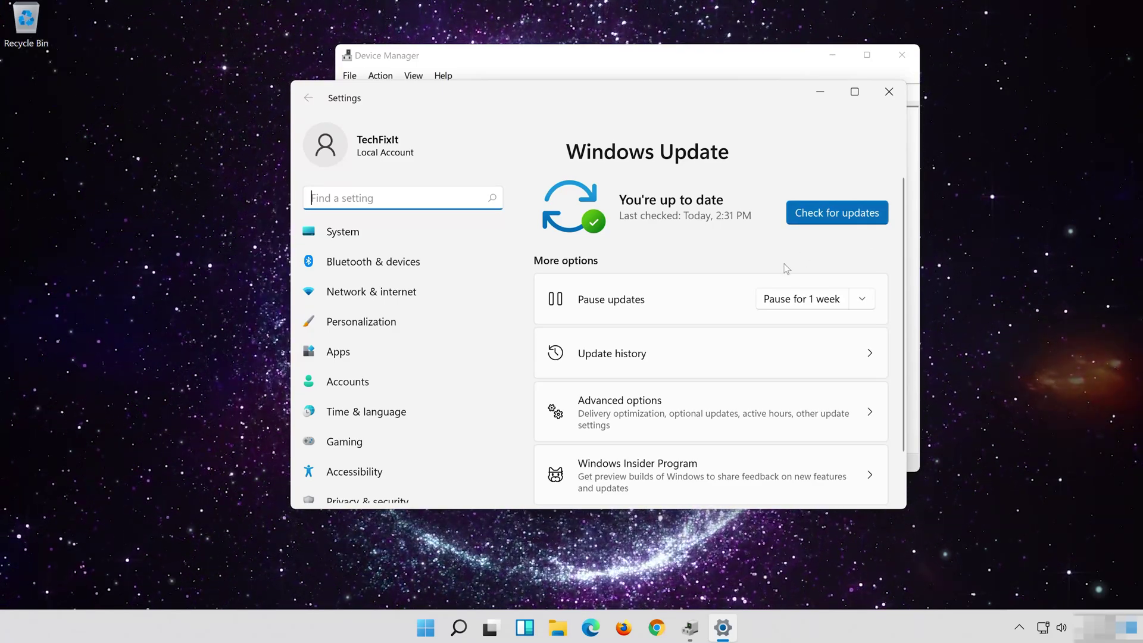
left_click(832, 212)
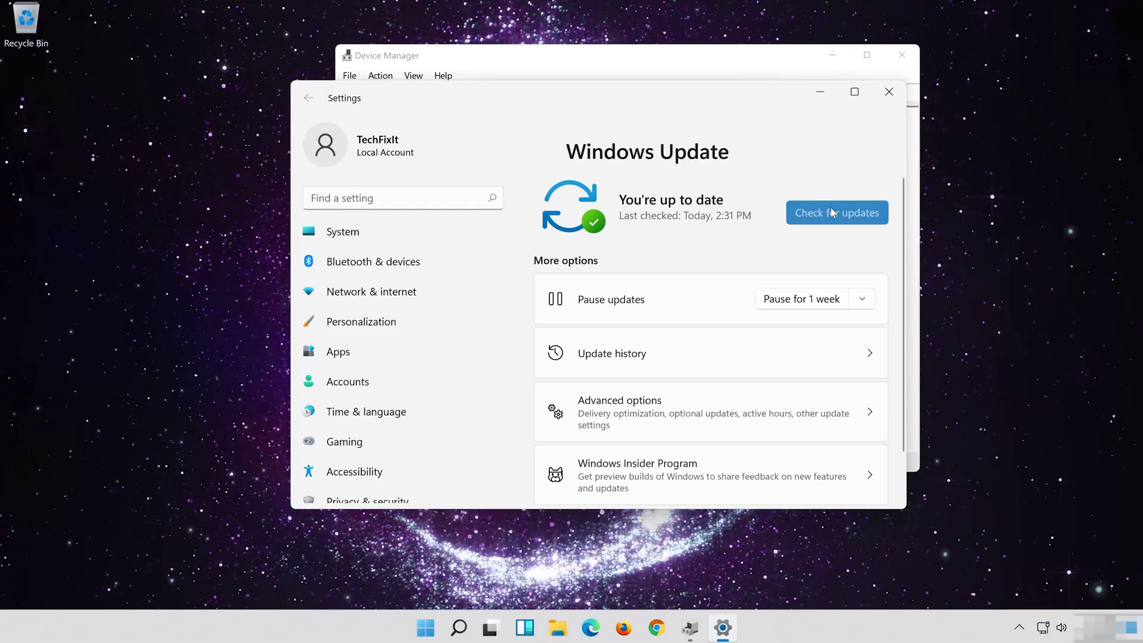